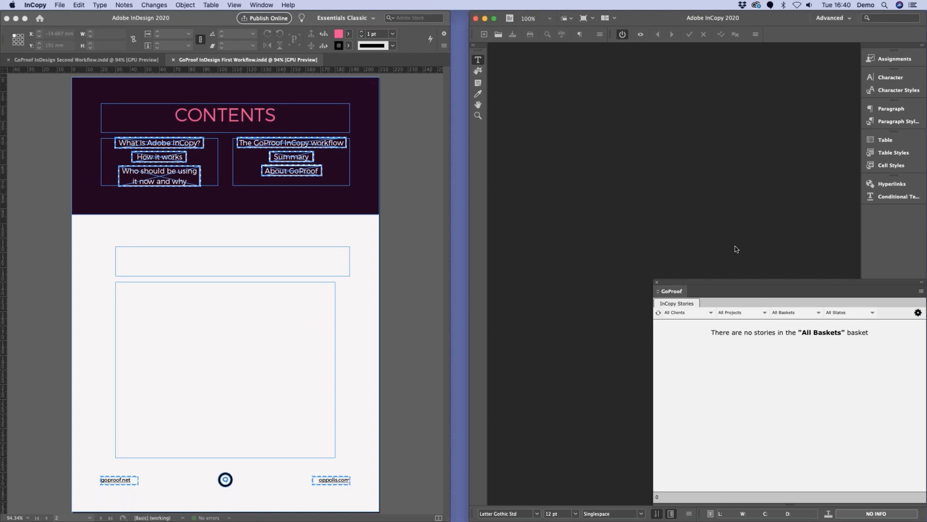
Step: Switch to InDesign and look through the pages of the First Workflow document around the contents page
{"action": "left_click", "coordinate": [401, 149]}
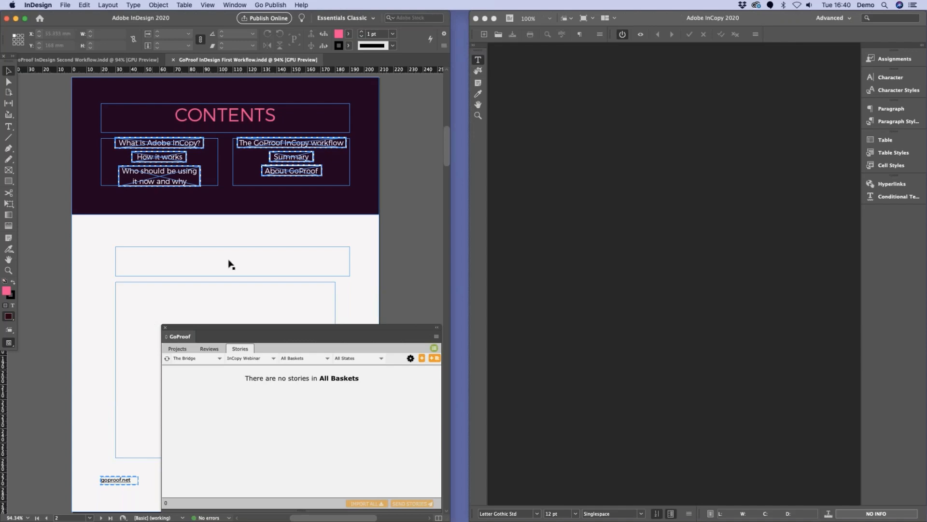
{"action": "scroll", "coordinate": [268, 237], "scroll_direction": "up", "scroll_amount": 10}
{"action": "scroll", "coordinate": [268, 237], "scroll_direction": "down", "scroll_amount": 15}
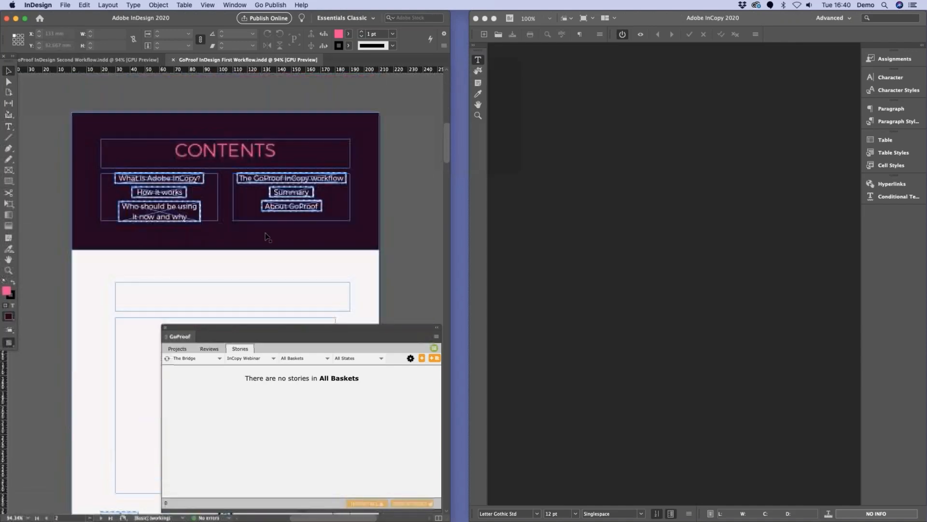
{"action": "scroll", "coordinate": [178, 255], "scroll_direction": "down", "scroll_amount": 5}
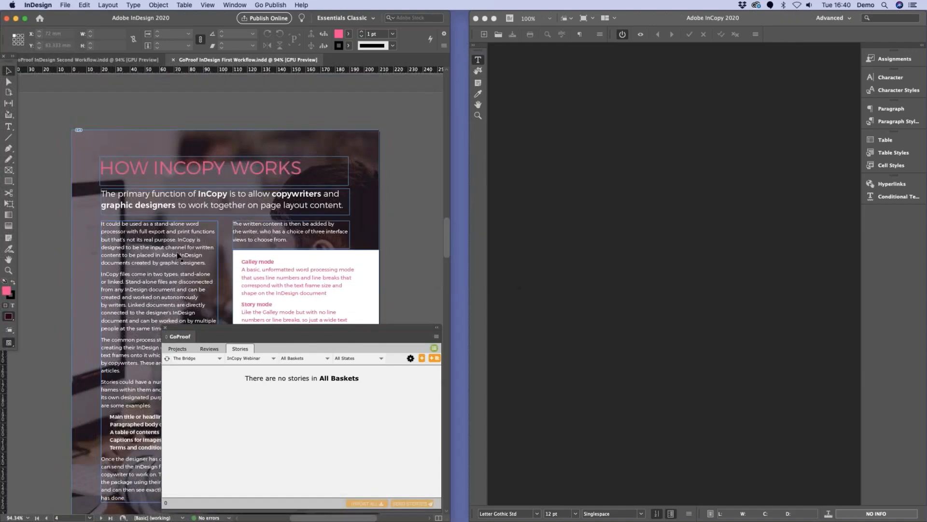
{"action": "scroll", "coordinate": [179, 254], "scroll_direction": "up", "scroll_amount": 15}
{"action": "scroll", "coordinate": [176, 254], "scroll_direction": "up", "scroll_amount": 5}
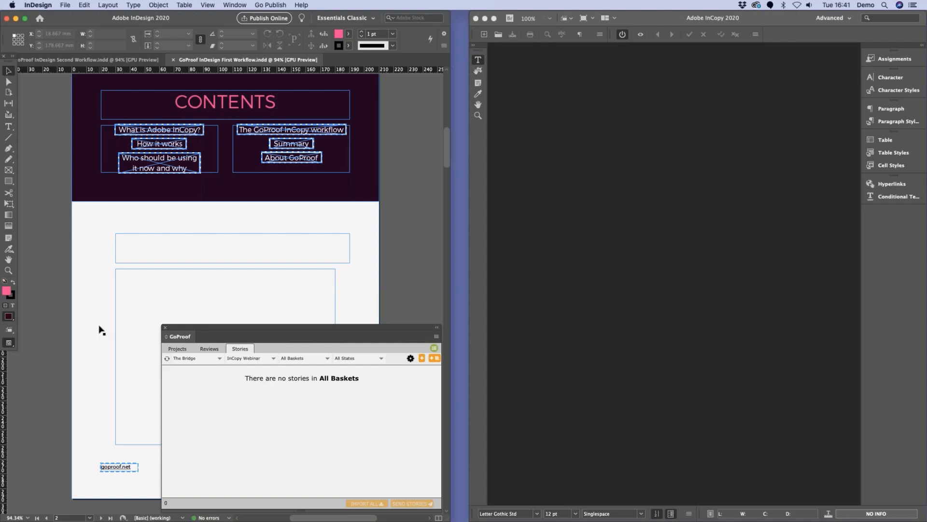
Step: Create a GoProof story named Intro Workflow 1 from the two empty text frames below the contents list
{"action": "left_click", "coordinate": [174, 255]}
{"action": "left_click", "coordinate": [157, 292], "text": "shift"}
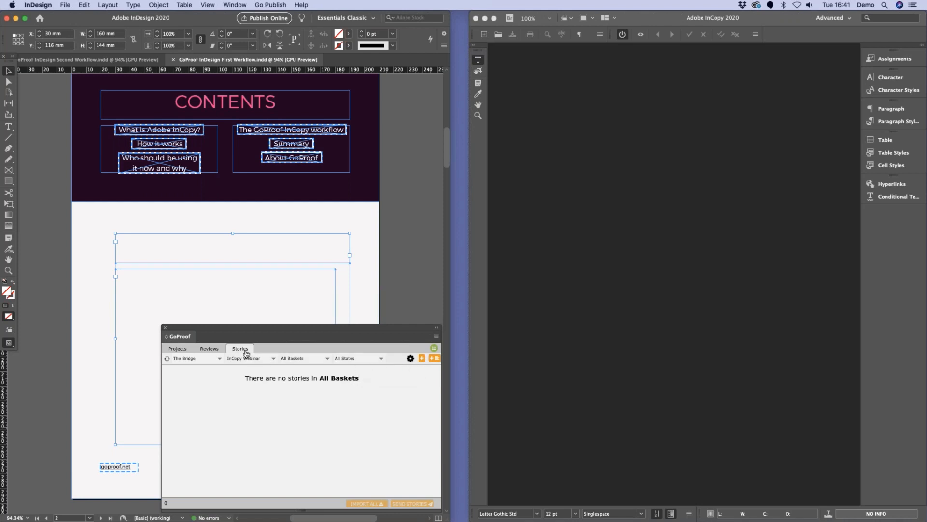
{"action": "left_click", "coordinate": [422, 359]}
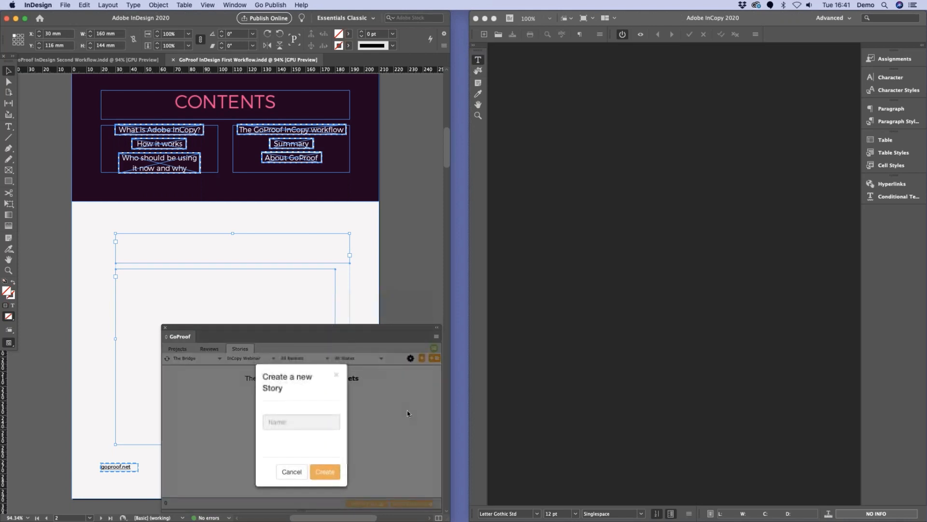
{"action": "left_click", "coordinate": [302, 421]}
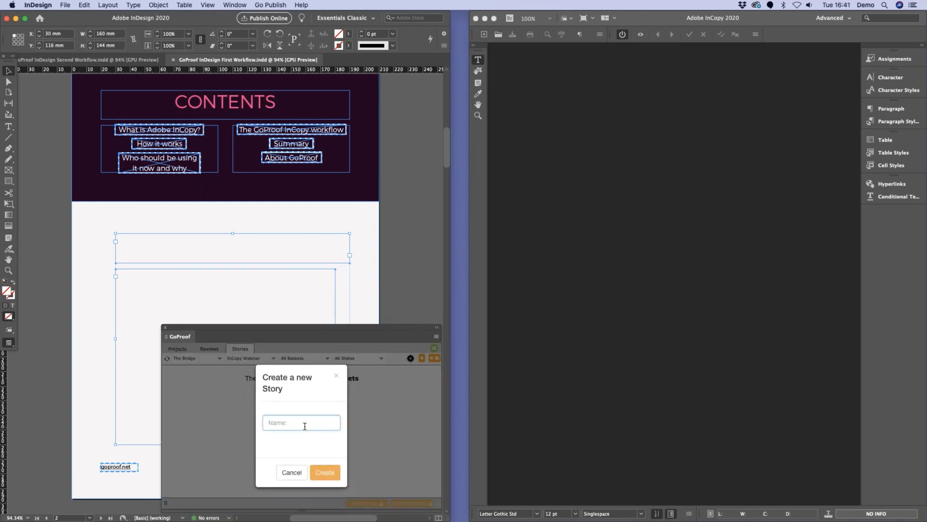
{"action": "type", "text": "Intro Workflow 1"}
{"action": "left_click", "coordinate": [325, 471]}
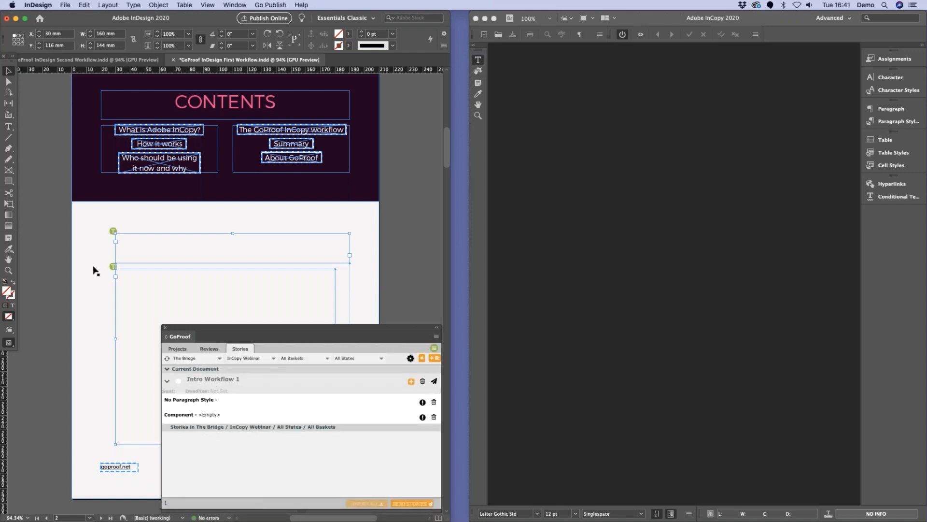
Step: Select the two tagged text frames and their component entries in Intro Workflow 1 to compare how they correspond
{"action": "left_click", "coordinate": [147, 249]}
{"action": "left_click", "coordinate": [147, 248]}
{"action": "left_click", "coordinate": [130, 291]}
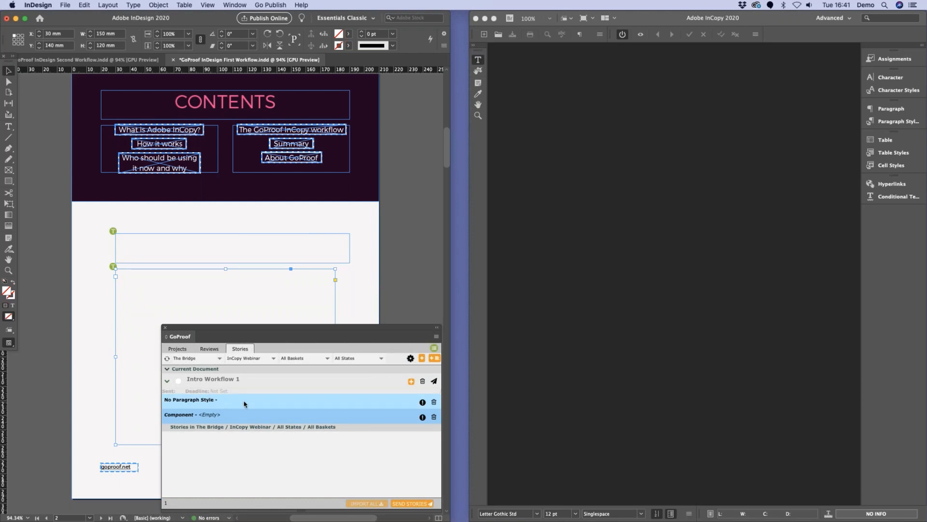
{"action": "left_click", "coordinate": [278, 404]}
{"action": "left_click", "coordinate": [273, 413]}
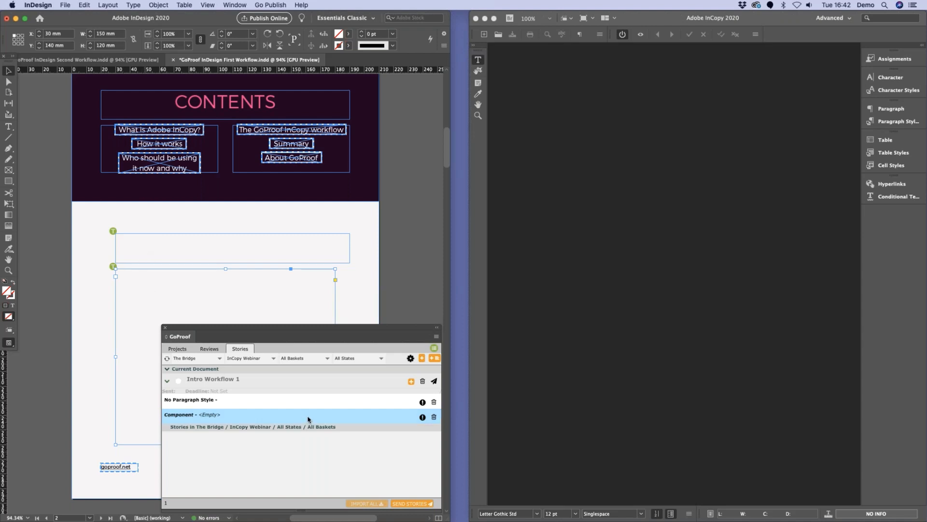
Step: Start sending the Intro Workflow 1 story and assign it to the individual editor's basket marked in blue
{"action": "left_click", "coordinate": [435, 382]}
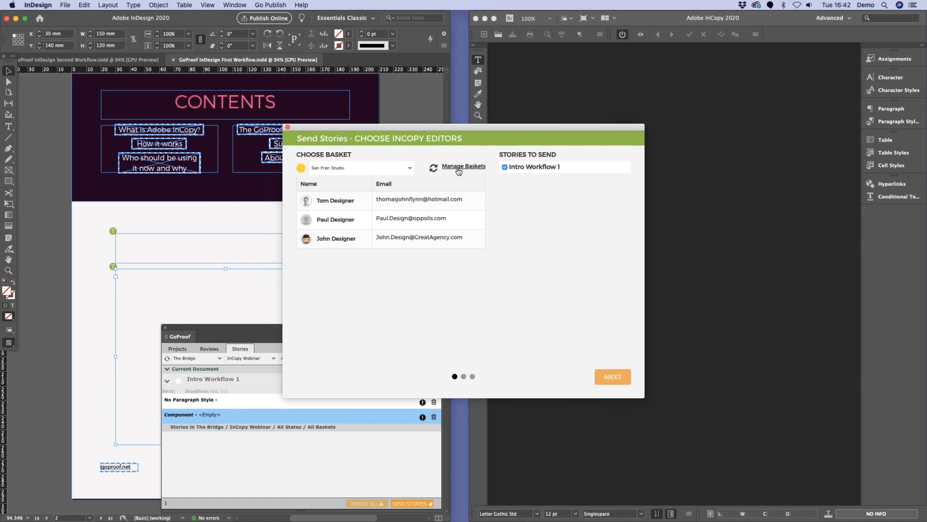
{"action": "left_click", "coordinate": [401, 169]}
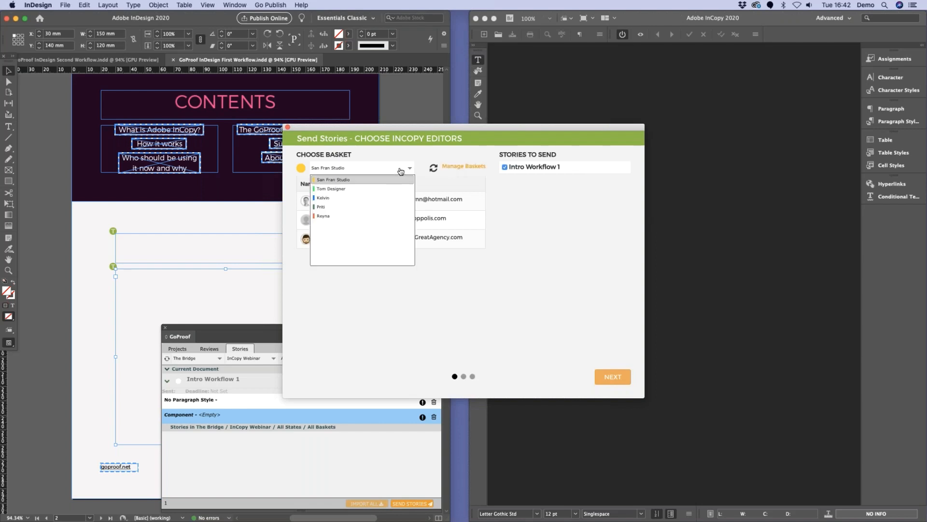
{"action": "left_click", "coordinate": [357, 198]}
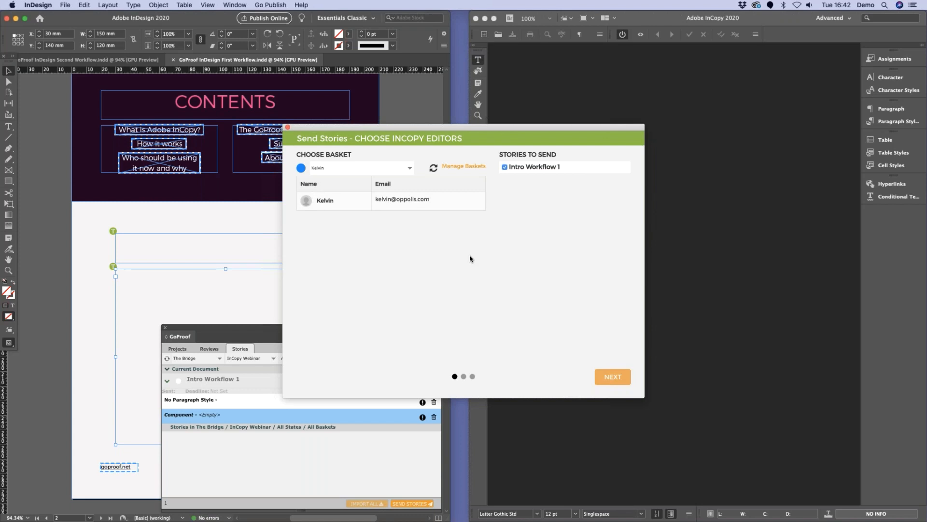
{"action": "left_click", "coordinate": [619, 381]}
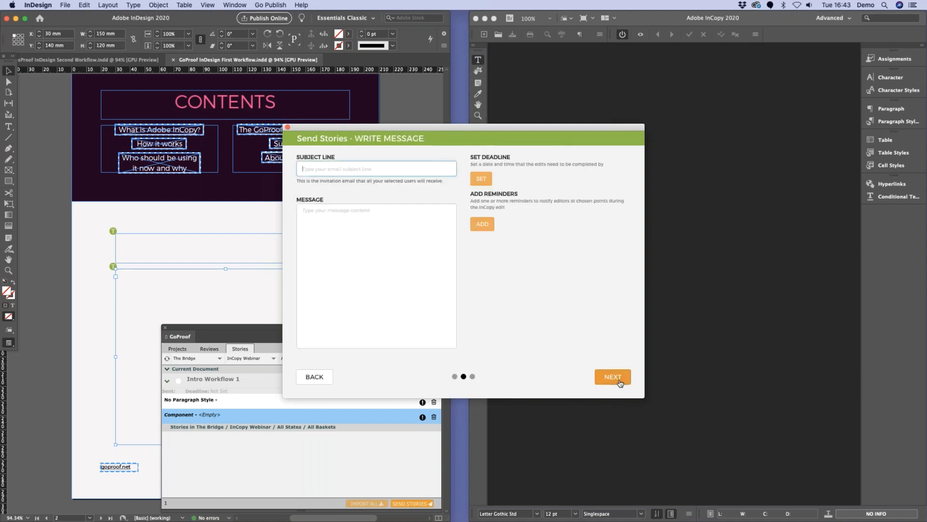
Step: Leave the invitation subject and message blank, set the state to Ready for Copy Editor and send the story
{"action": "left_click", "coordinate": [363, 272]}
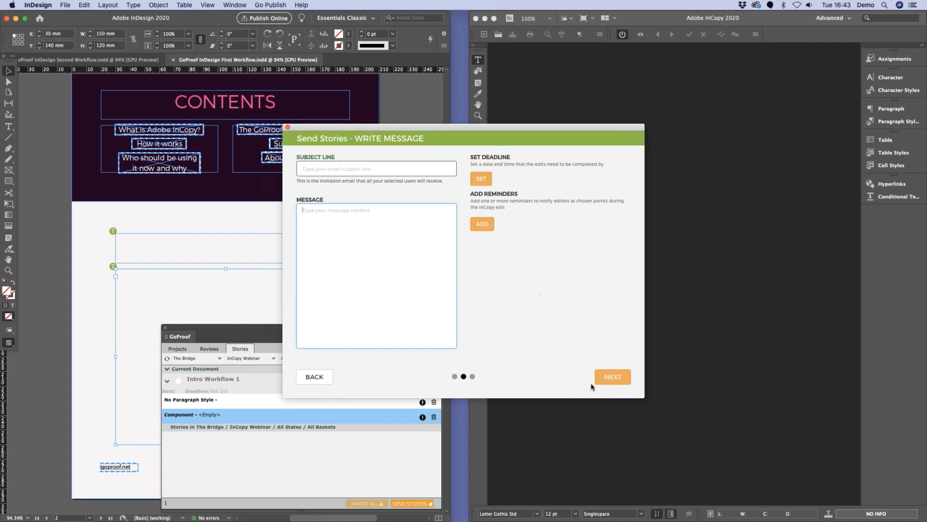
{"action": "left_click", "coordinate": [614, 376]}
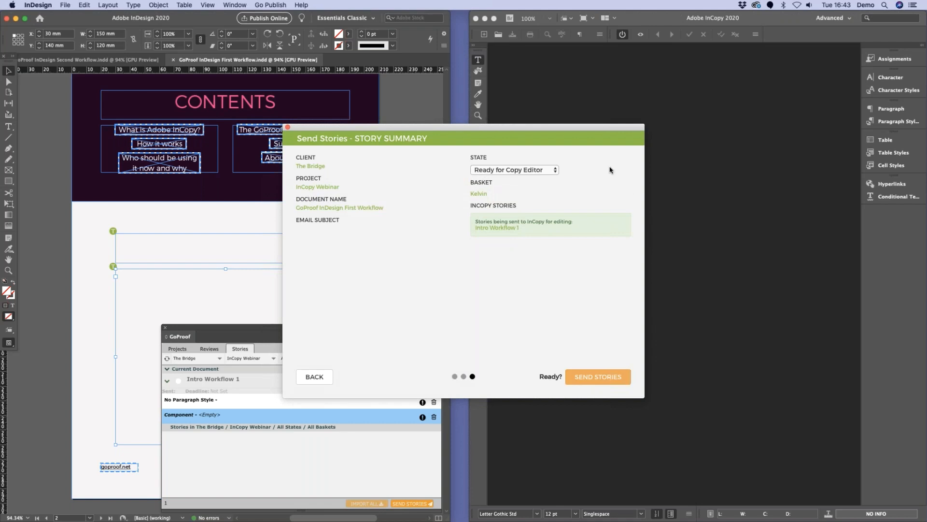
{"action": "left_click", "coordinate": [554, 171]}
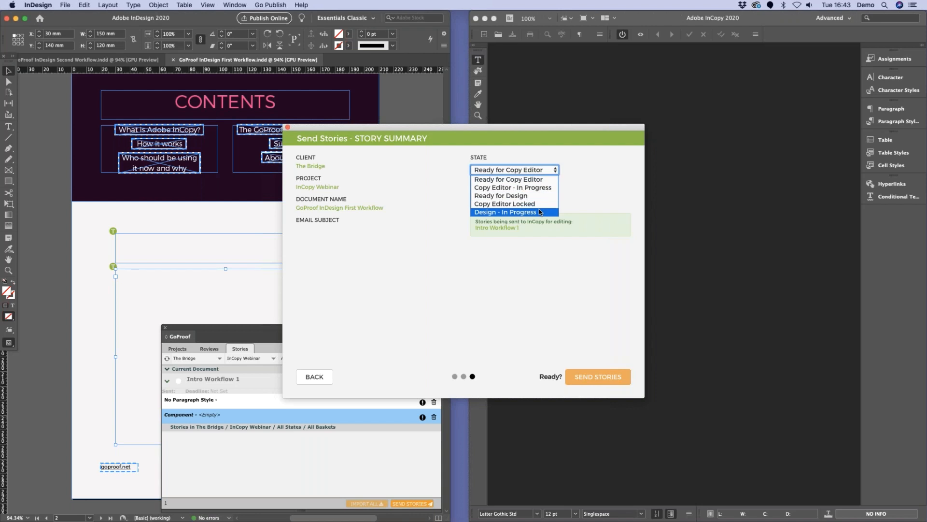
{"action": "left_click", "coordinate": [509, 179]}
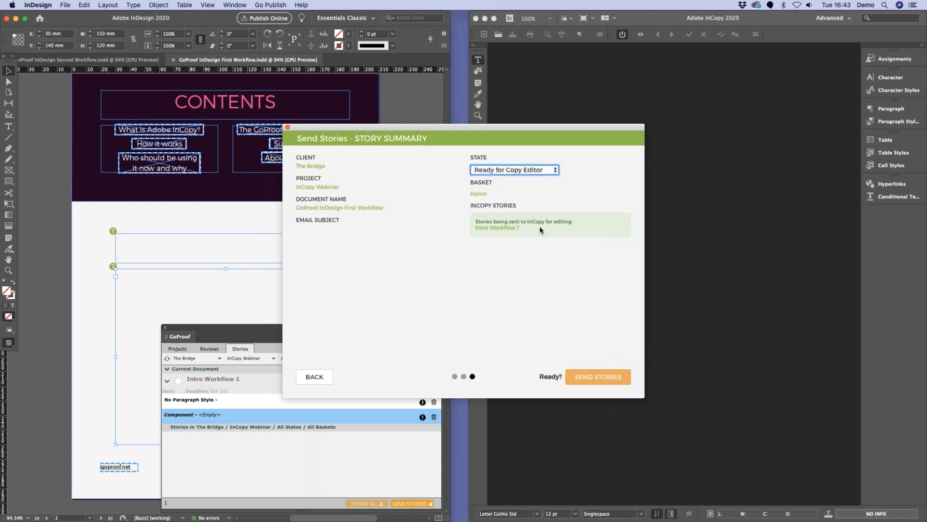
{"action": "left_click", "coordinate": [587, 379]}
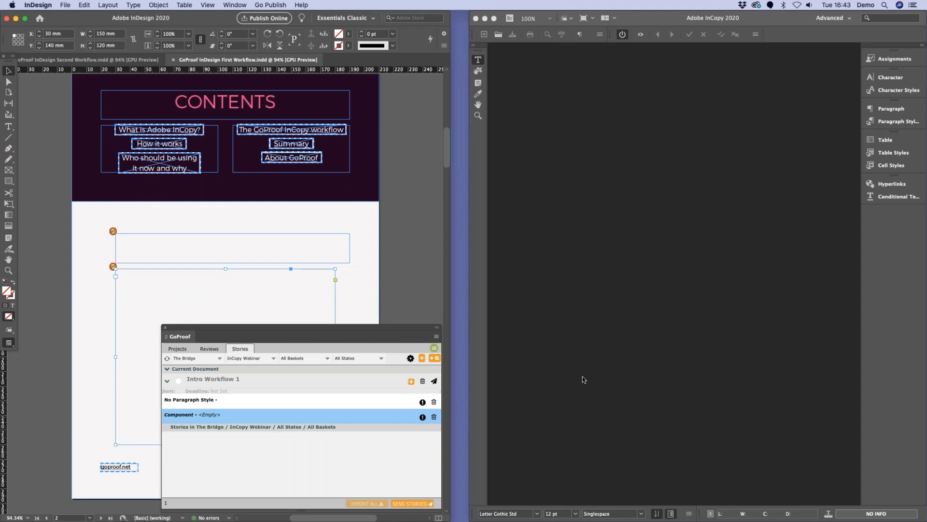
Step: Switch to InCopy and open the Intro Workflow 1 story for editing
{"action": "left_click", "coordinate": [737, 209]}
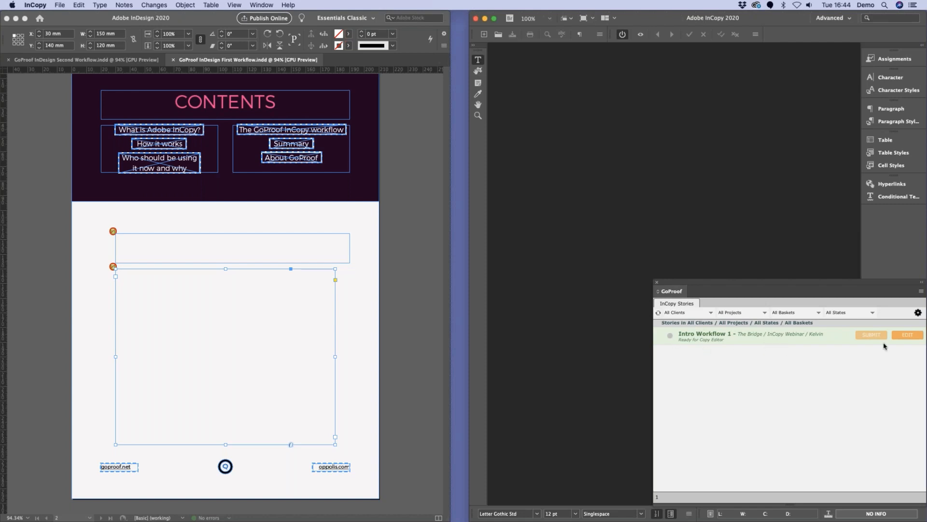
{"action": "left_click", "coordinate": [904, 336]}
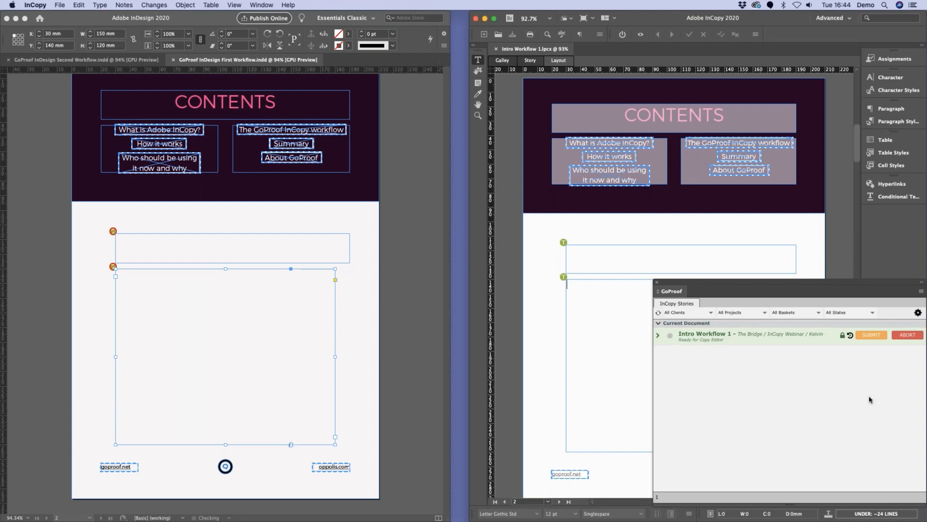
Step: Enter the placeholder text "dflkdsnflk nmnfd kjf dnkj" in the large body frame in layout view
{"action": "left_click", "coordinate": [583, 261]}
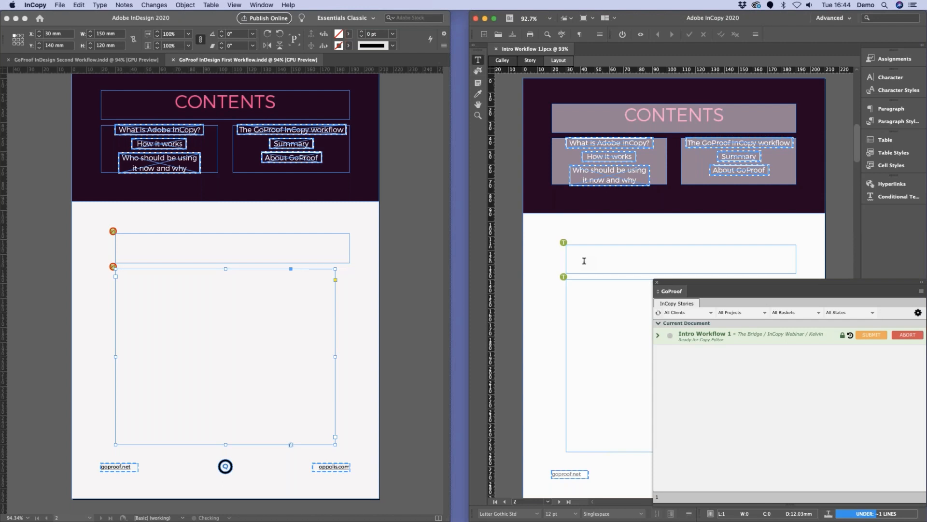
{"action": "left_click", "coordinate": [575, 288]}
{"action": "type", "text": "dflkdsnflk nmnfd kjf dnkj"}
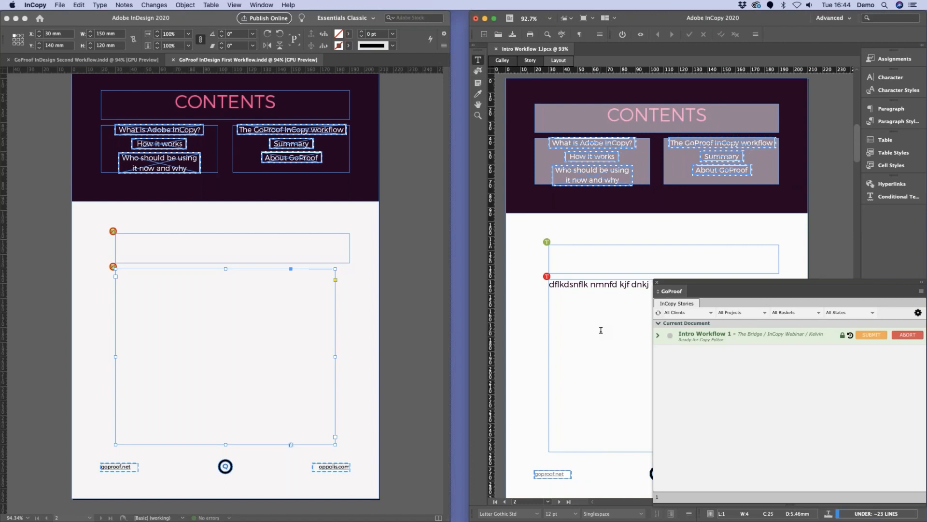
Step: Add "jkfiodfjdfgndfklgnkfdnfdkj" in story view and a second line "nfgdkjnfkldgndkfjnfdkj" in galley view, returning to layout view
{"action": "left_click", "coordinate": [533, 62]}
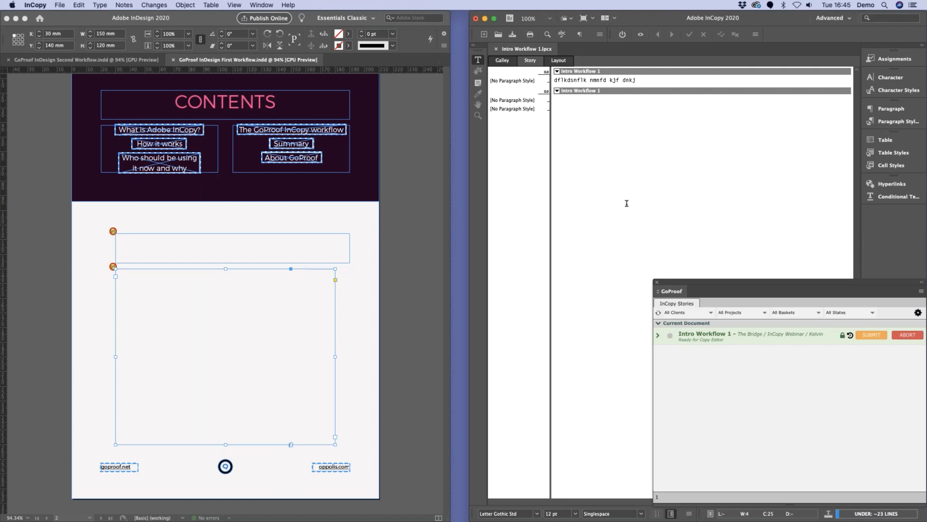
{"action": "type", "text": "jkfiodfjdfgndfklgnkfdnfdkj"}
{"action": "left_click", "coordinate": [502, 61]}
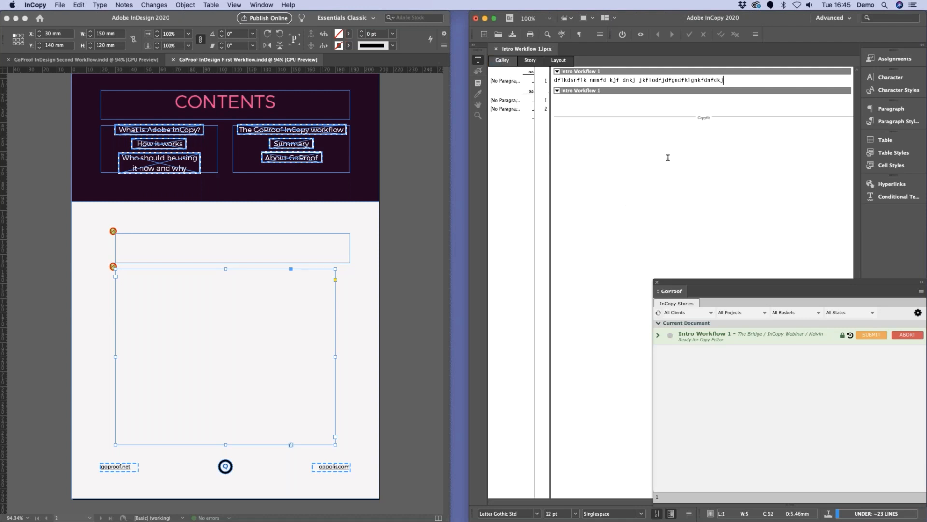
{"action": "key", "text": "shift+Return"}
{"action": "type", "text": "nfgdkjnfkldgndkfjnfdkj"}
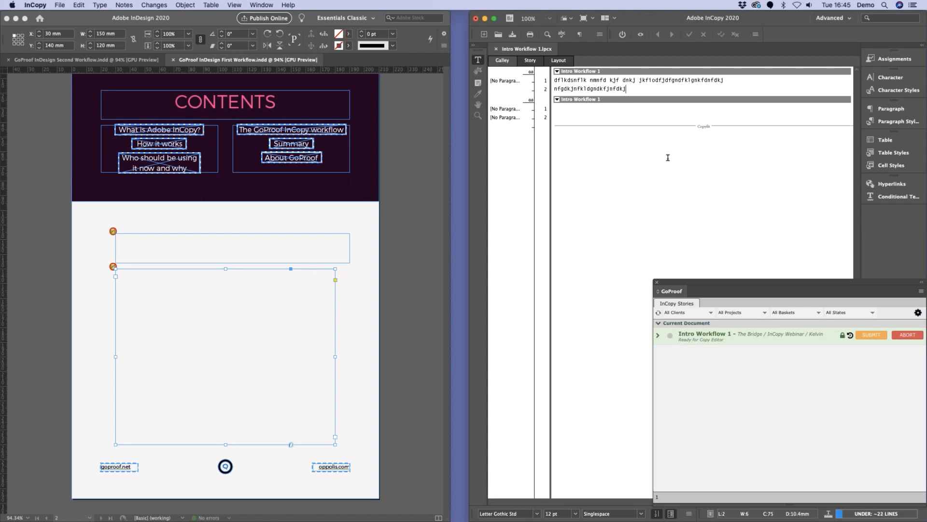
{"action": "left_click", "coordinate": [559, 60]}
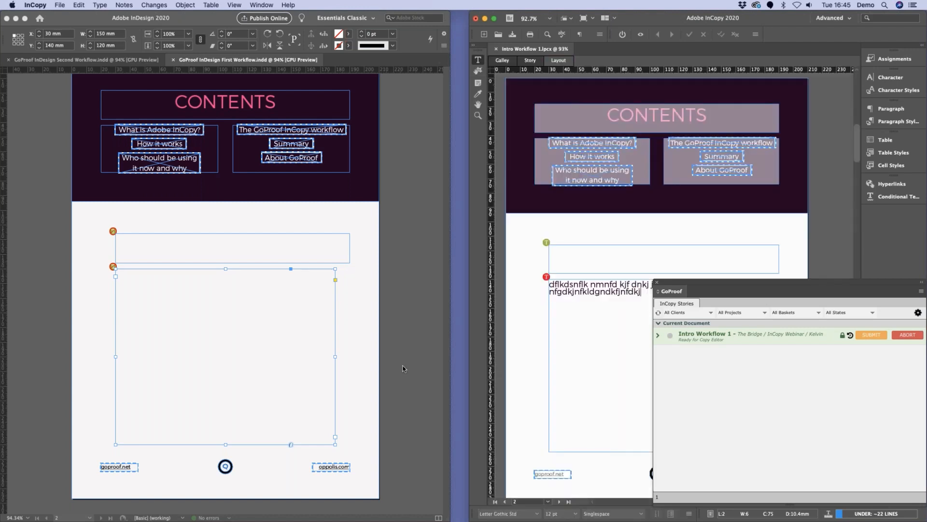
Step: Replace all the body frame's text with the "Welcome to our ebook!" copy from the other application
{"action": "key", "text": "super+Tab"}
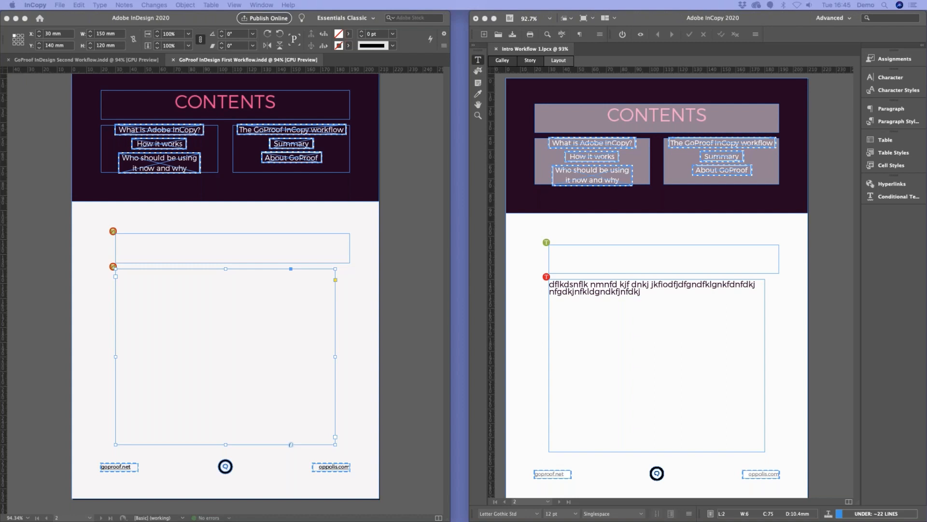
{"action": "left_click", "coordinate": [677, 325]}
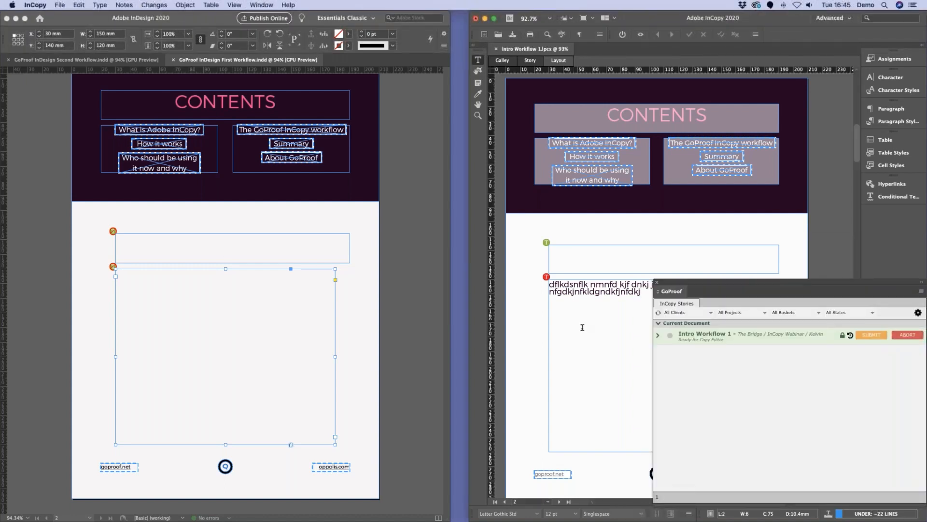
{"action": "key", "text": "super+a"}
{"action": "key", "text": "super+v"}
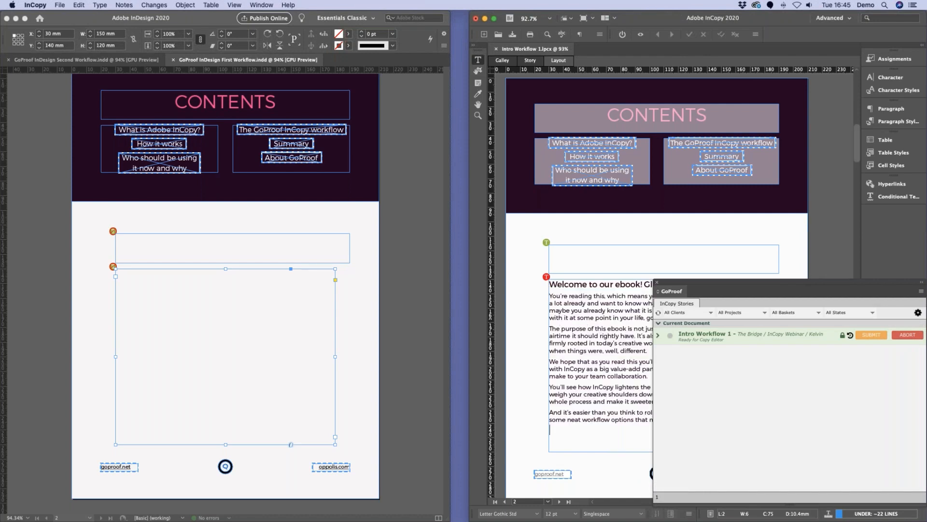
Step: Paste the heading INTRODUCTION from the other application into the empty title frame above the body text
{"action": "key", "text": "super+Tab"}
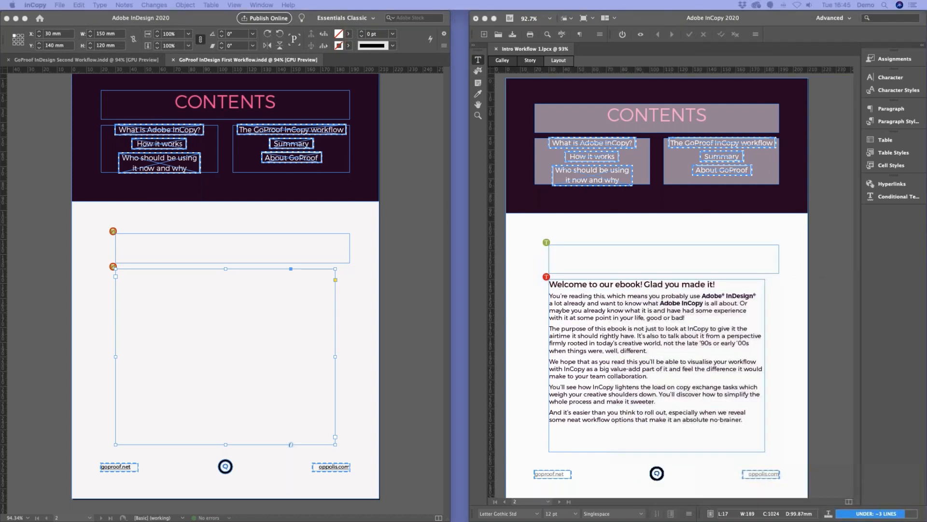
{"action": "left_click", "coordinate": [636, 264]}
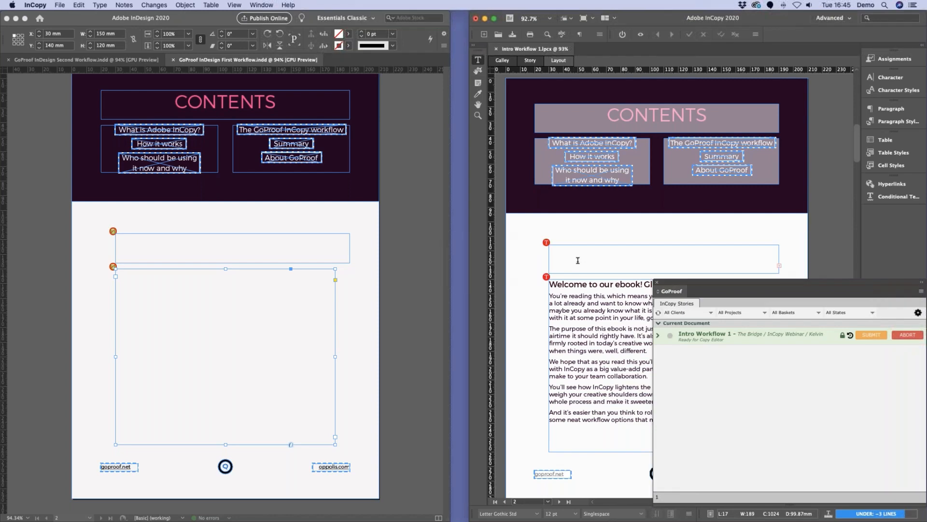
{"action": "left_click", "coordinate": [575, 260]}
{"action": "type", "text": "INTRODUCTION"}
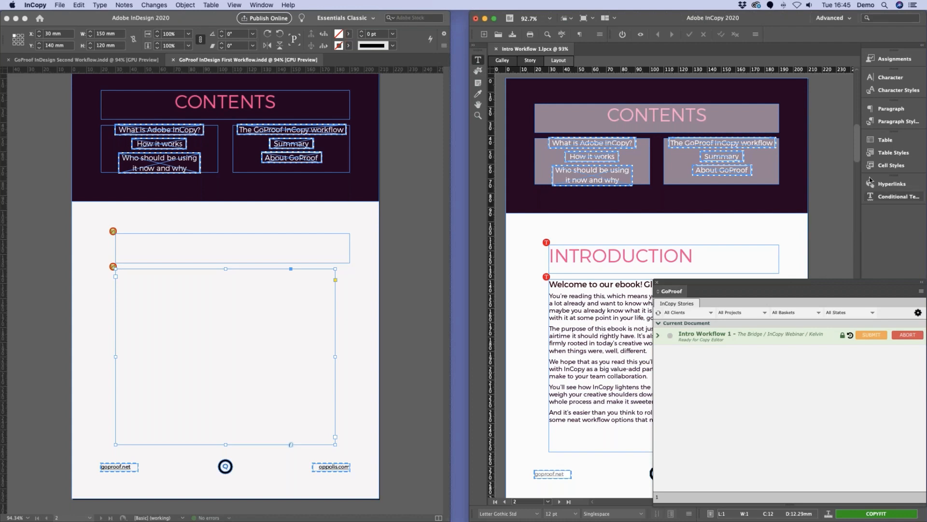
Step: Review the paragraph styles available for the body copy and switch the story to story view
{"action": "left_click", "coordinate": [894, 121]}
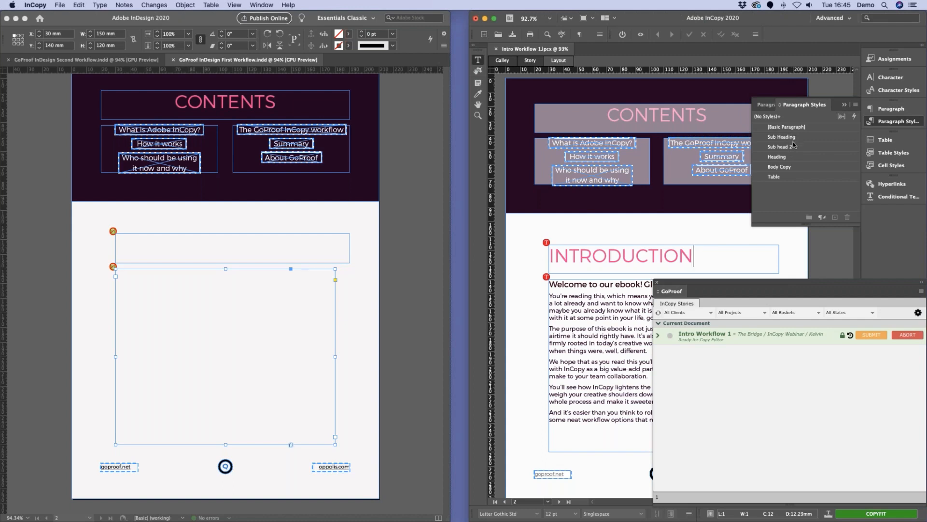
{"action": "left_click", "coordinate": [603, 310]}
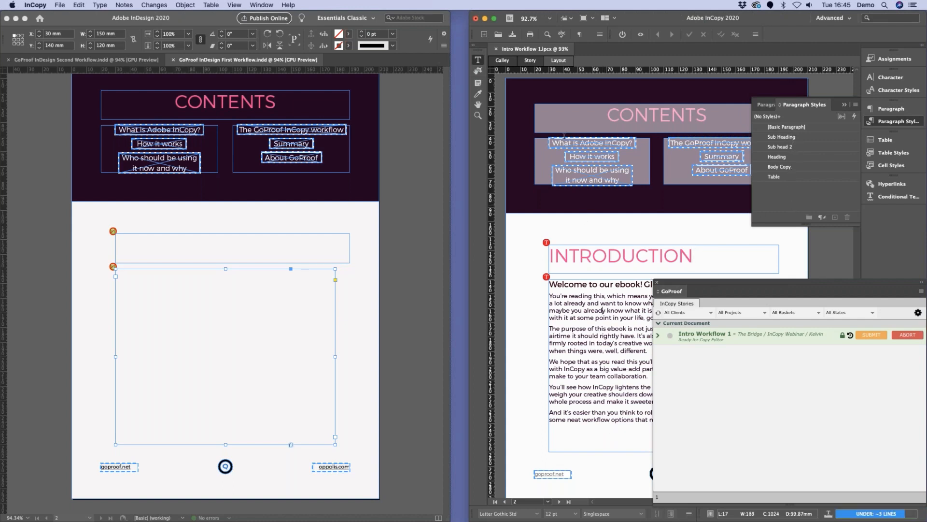
{"action": "left_click", "coordinate": [530, 60]}
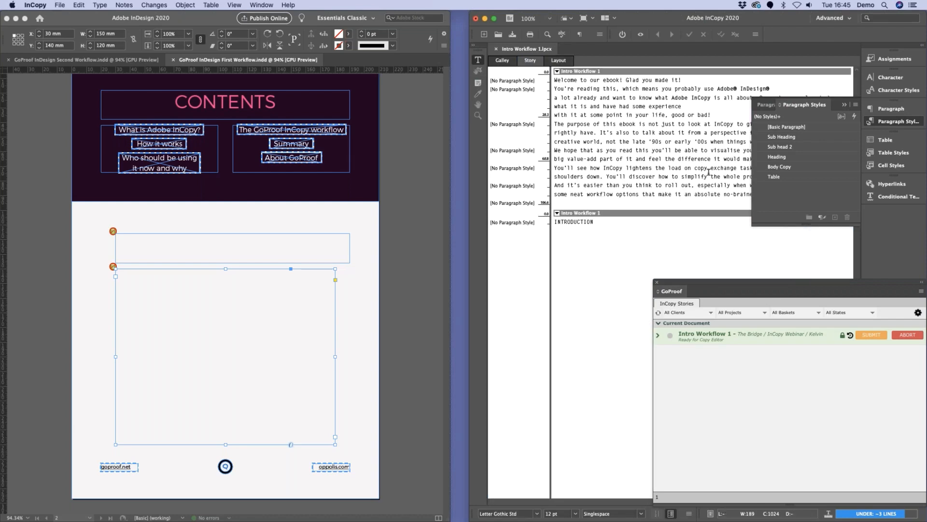
{"action": "left_click", "coordinate": [844, 105]}
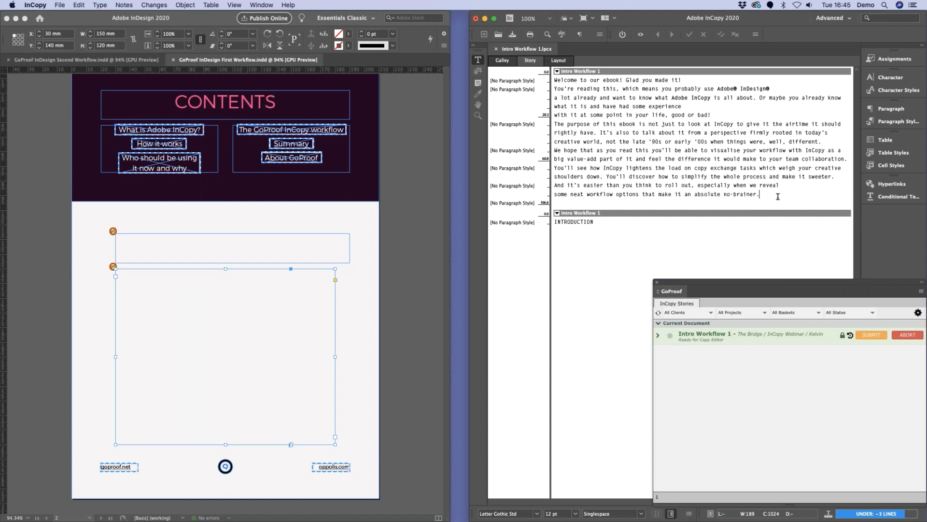
Step: Insert three blank lines before the "You'll see how InCopy lightens the load" paragraph and check them in layout view
{"action": "key", "text": "Up"}
{"action": "key", "text": "Up"}
{"action": "key", "text": "Up"}
{"action": "key", "text": "alt+Left"}
{"action": "key", "text": "Return"}
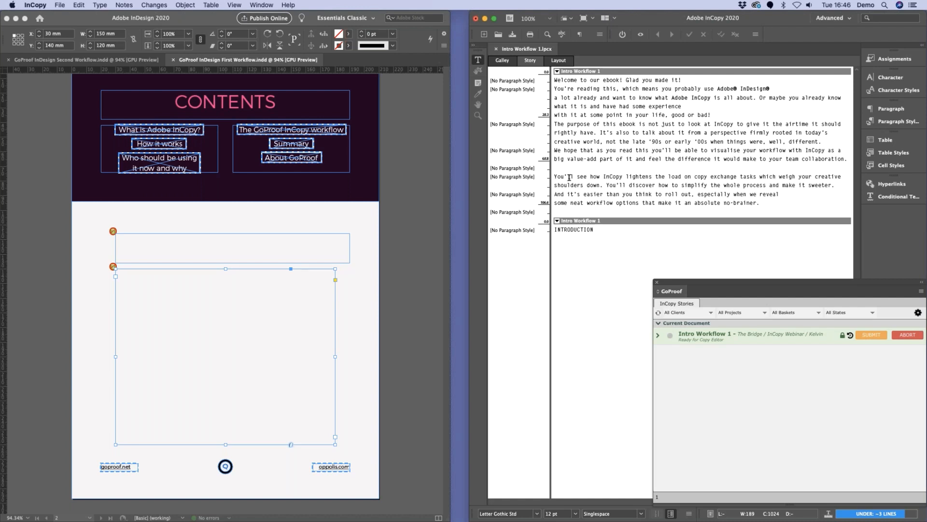
{"action": "key", "text": "Return"}
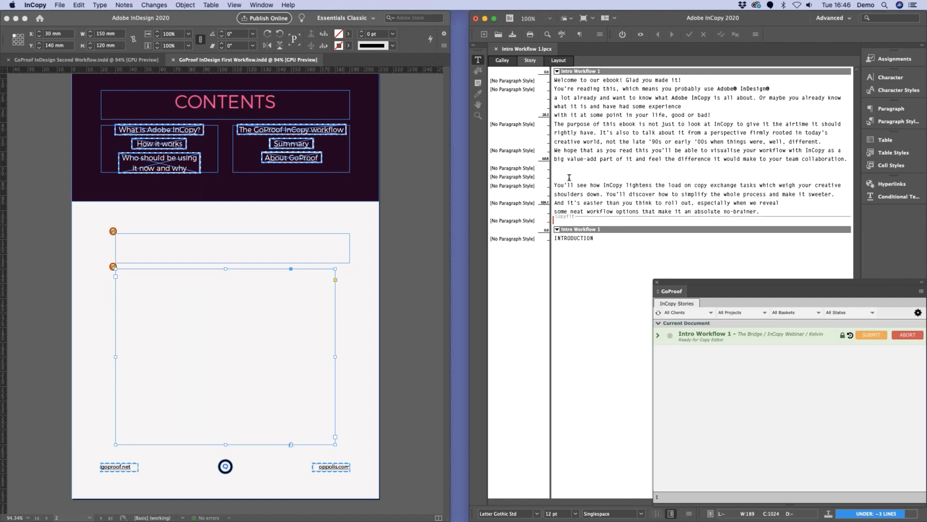
{"action": "key", "text": "Return"}
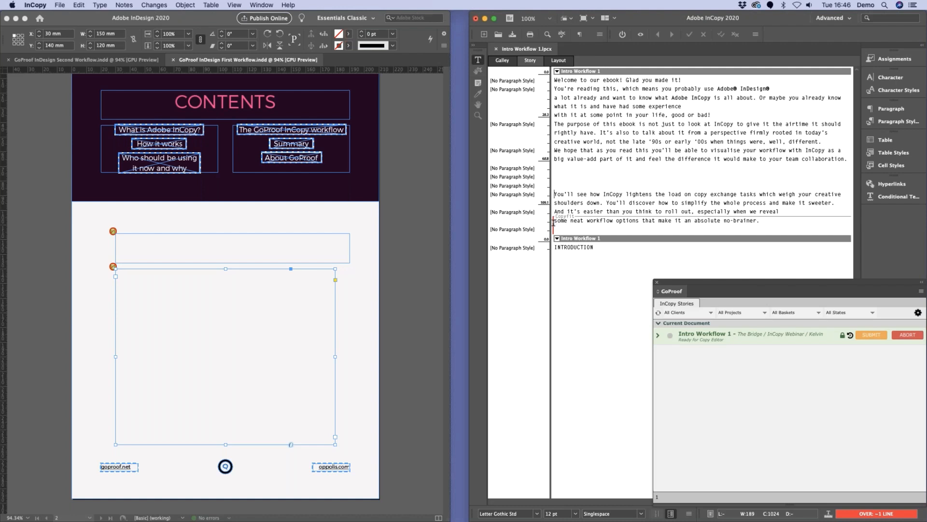
{"action": "left_click", "coordinate": [559, 61]}
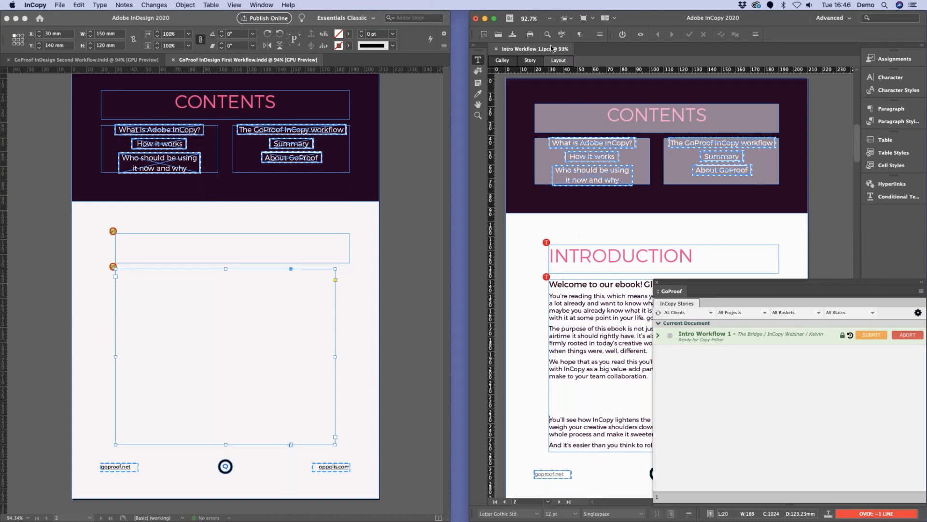
Step: Delete two of the blank lines above the "You'll see how InCopy" paragraph in story view, returning to layout view
{"action": "left_click", "coordinate": [537, 61]}
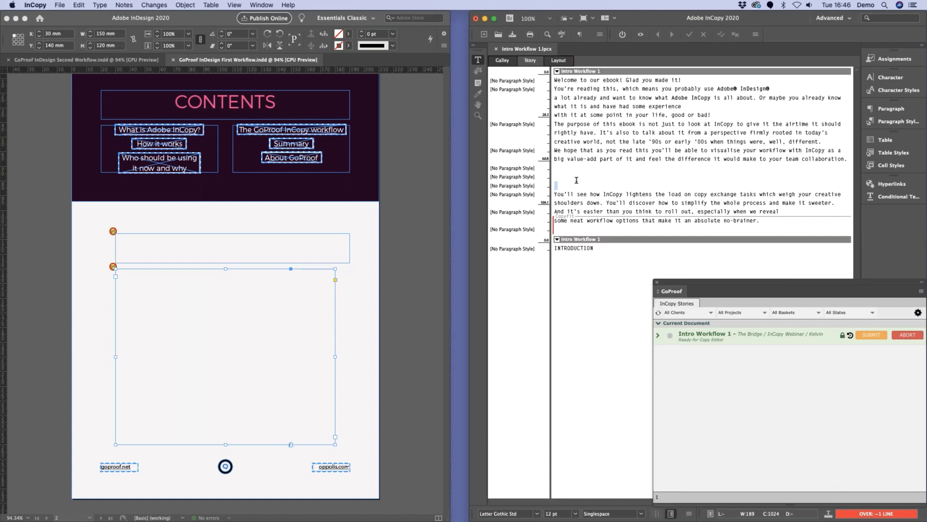
{"action": "left_click_drag", "start_coordinate": [556, 186], "coordinate": [555, 171]}
{"action": "key", "text": "BackSpace"}
{"action": "key", "text": "BackSpace"}
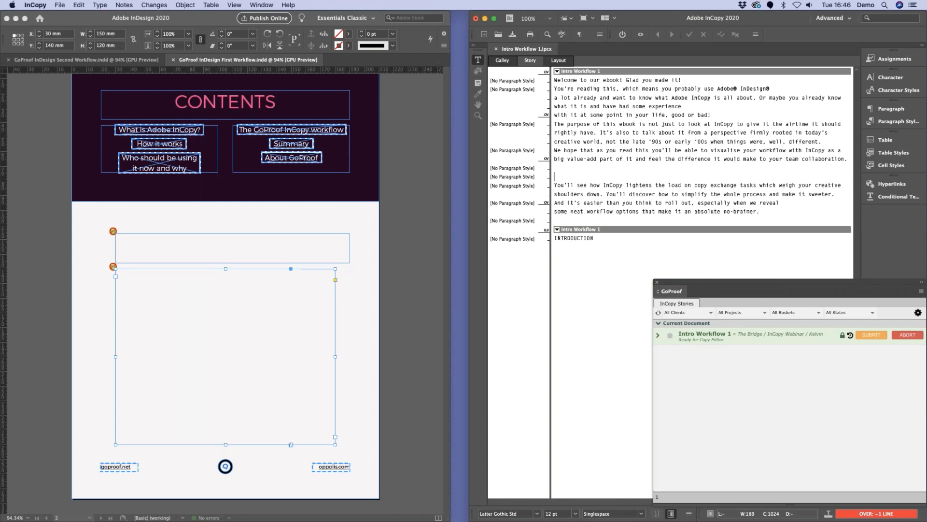
{"action": "left_click", "coordinate": [554, 62]}
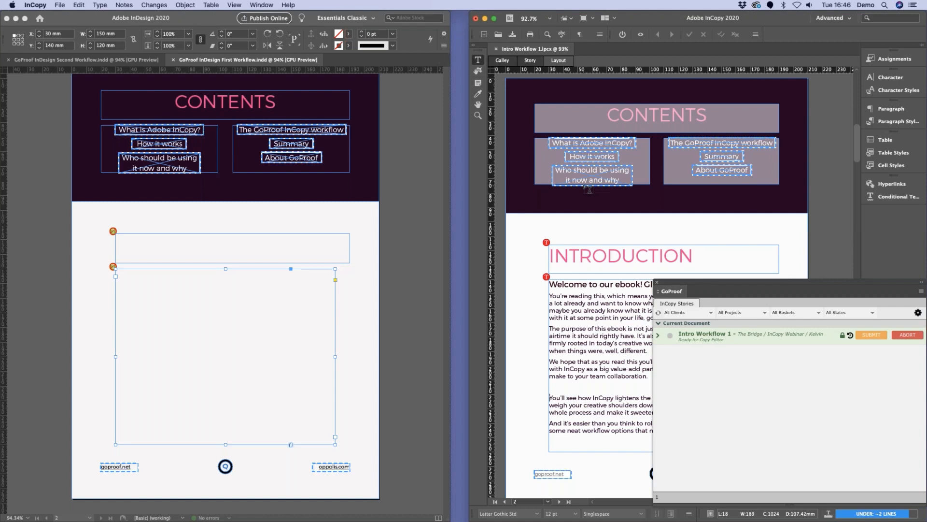
Step: Submit the Intro Workflow 1 text changes to the San Fran Studio basket with the status Ready for Design
{"action": "left_click", "coordinate": [873, 336]}
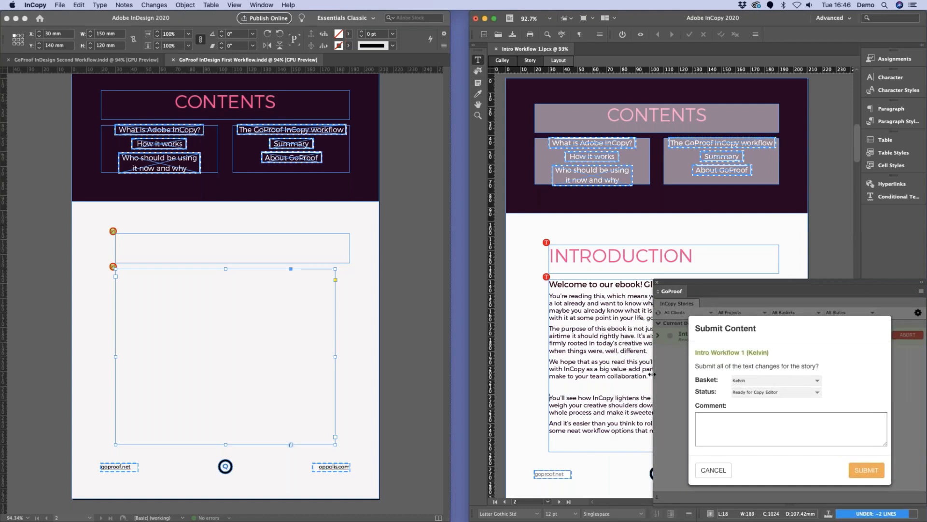
{"action": "left_click", "coordinate": [817, 381]}
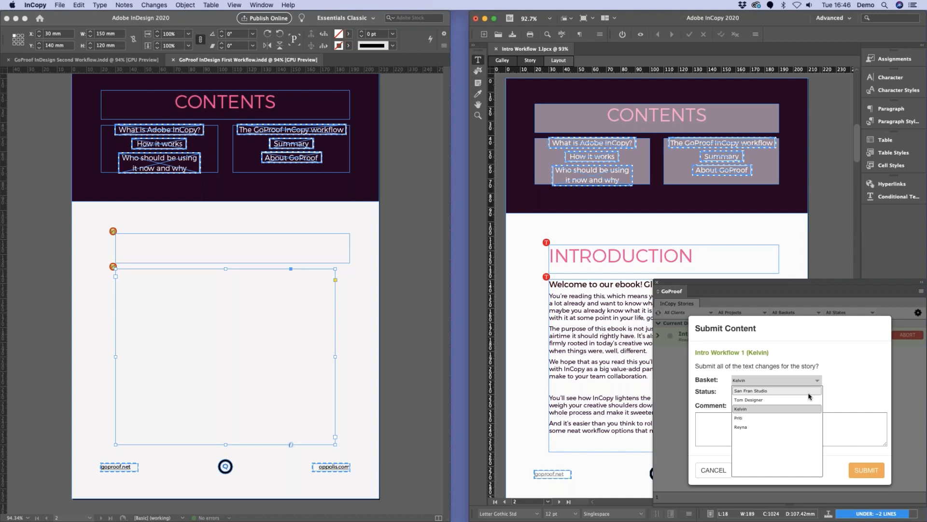
{"action": "left_click", "coordinate": [783, 392]}
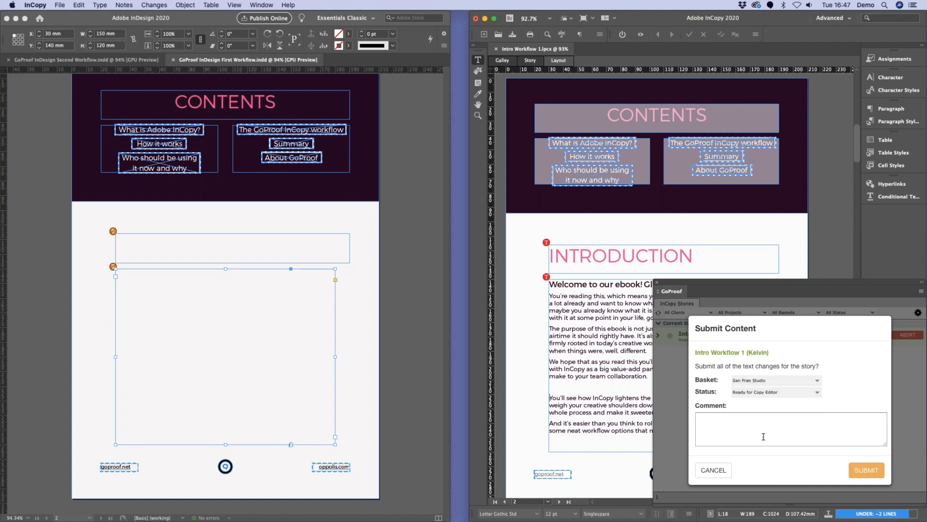
{"action": "left_click", "coordinate": [820, 393]}
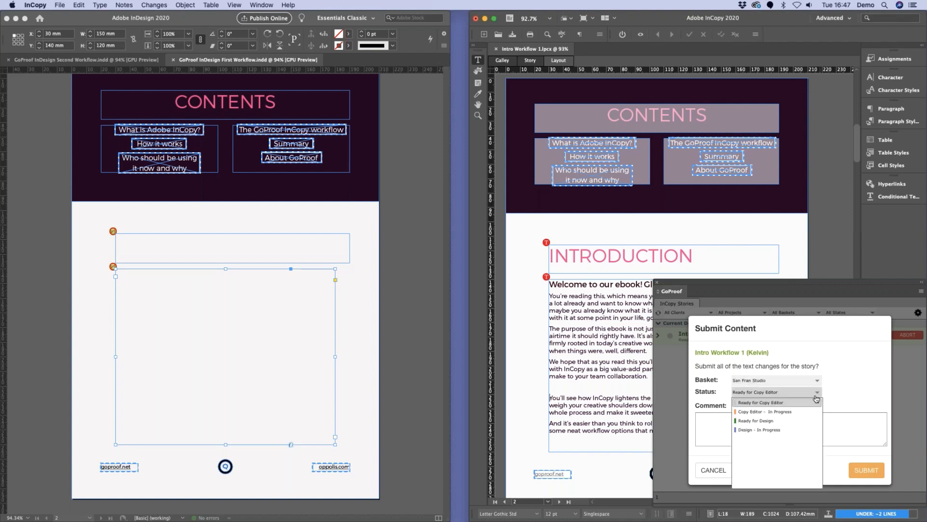
{"action": "left_click", "coordinate": [799, 421]}
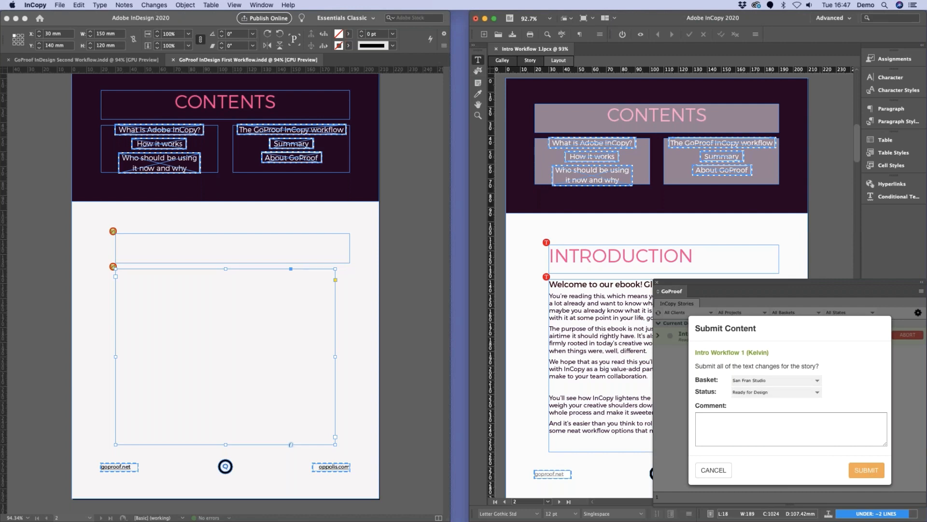
{"action": "left_click", "coordinate": [864, 472]}
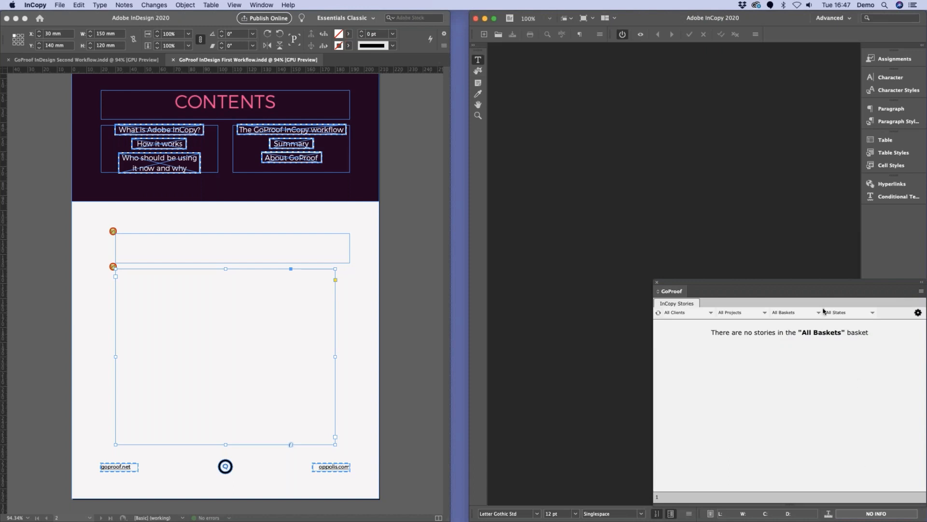
Step: Switch to InDesign, import version 2 of the Intro Workflow 1 copy, and narrow the body text frame to about 120.5 mm
{"action": "left_click", "coordinate": [372, 289]}
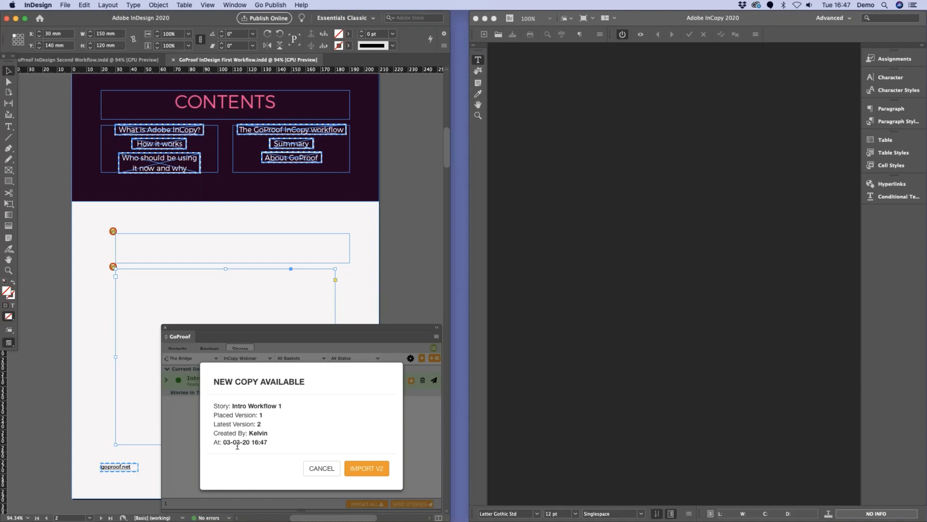
{"action": "left_click", "coordinate": [370, 469]}
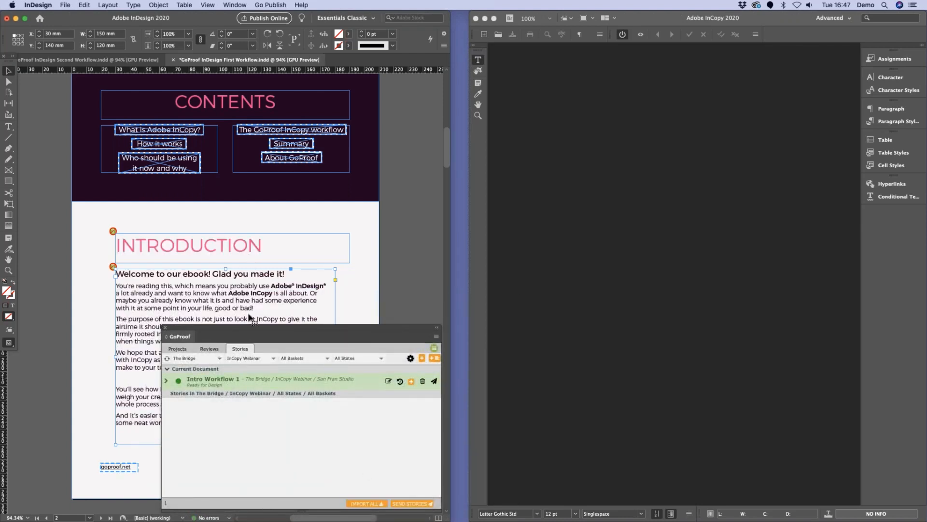
{"action": "left_click_drag", "start_coordinate": [252, 330], "coordinate": [408, 324]}
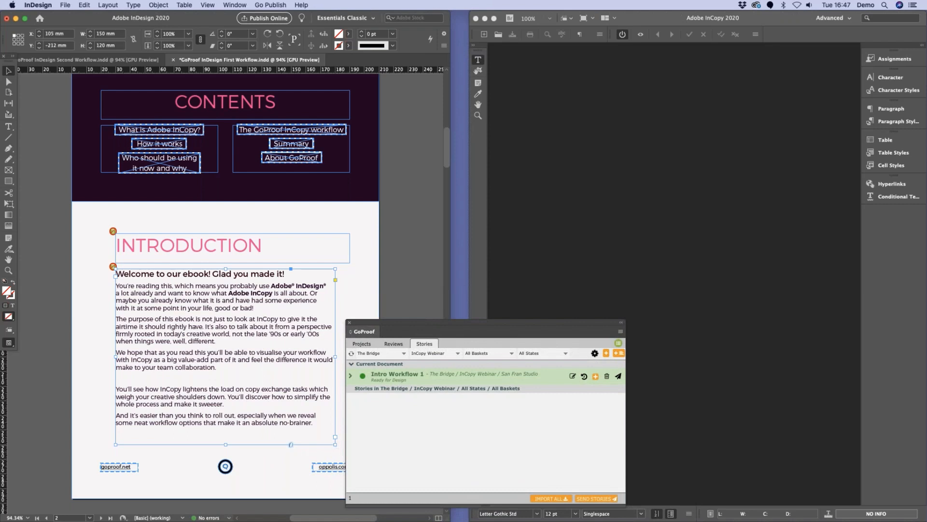
{"action": "left_click_drag", "start_coordinate": [335, 445], "coordinate": [292, 444]}
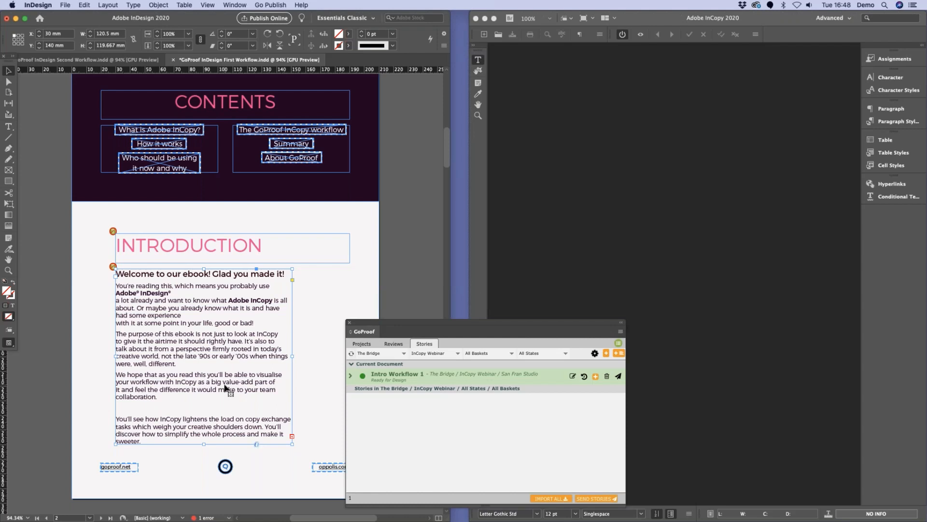
Step: Send the story with its updated design to the copy editor's basket, using the status Copy Editor - In Progress
{"action": "right_click", "coordinate": [230, 349]}
{"action": "mouse_move", "coordinate": [317, 513]}
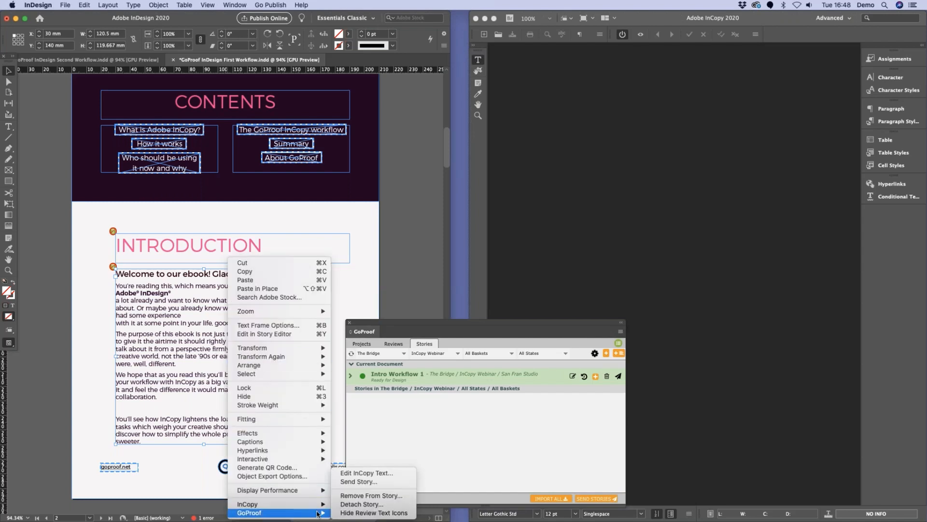
{"action": "left_click", "coordinate": [404, 482]}
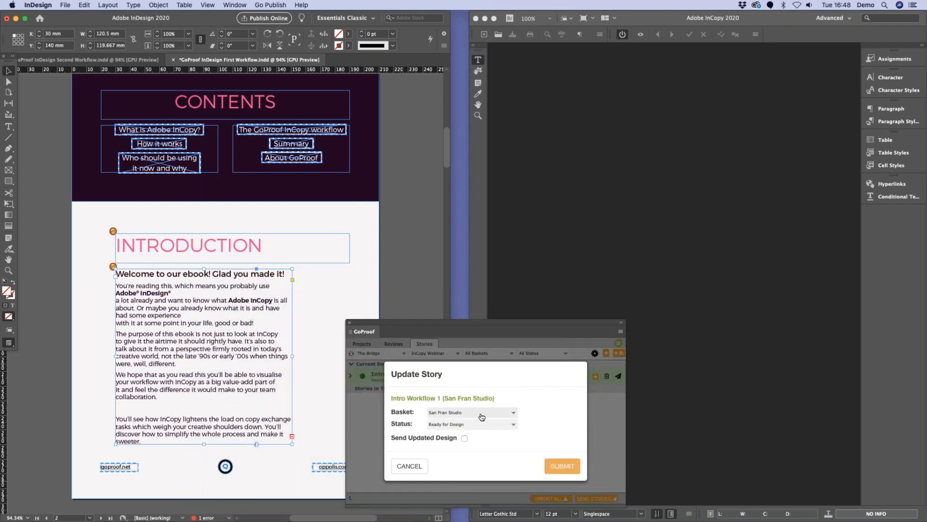
{"action": "left_click", "coordinate": [482, 416]}
{"action": "left_click", "coordinate": [464, 443]}
{"action": "left_click", "coordinate": [461, 424]}
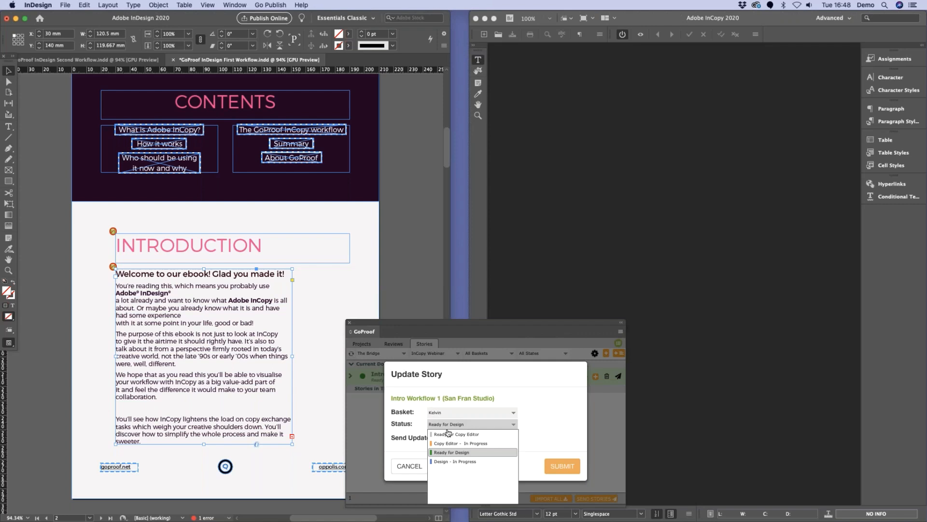
{"action": "left_click", "coordinate": [478, 443]}
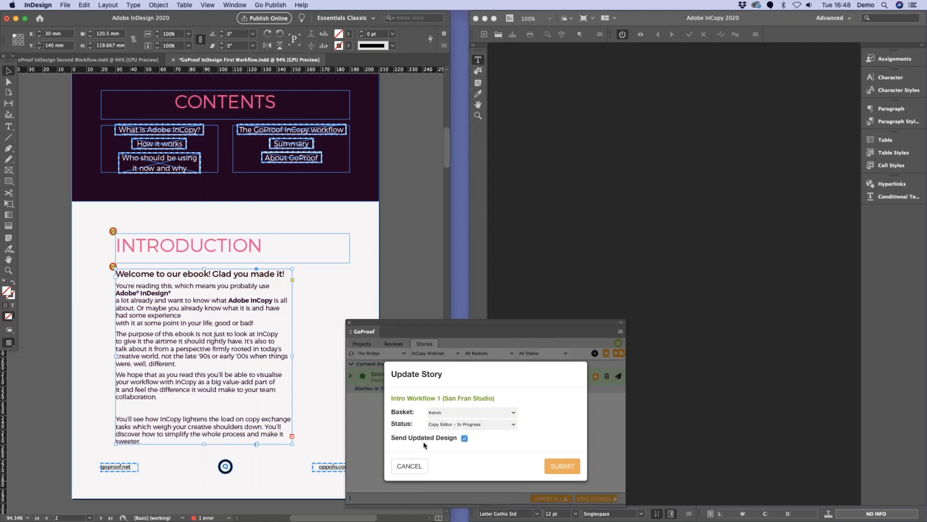
{"action": "left_click", "coordinate": [563, 467]}
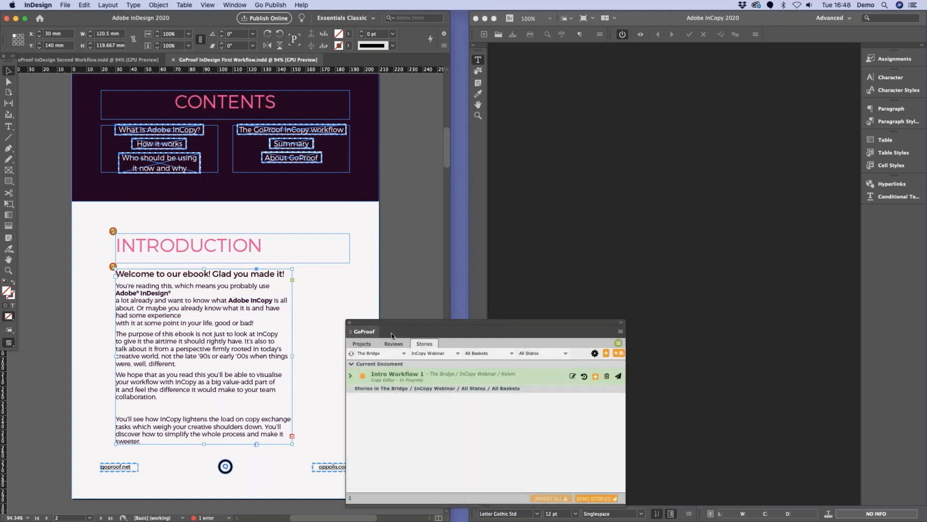
{"action": "left_click_drag", "start_coordinate": [382, 326], "coordinate": [318, 328]}
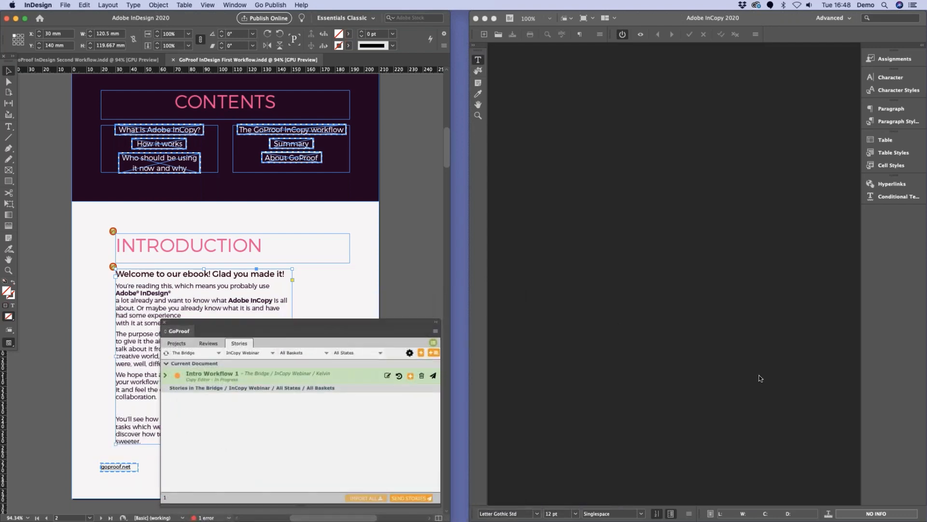
Step: Switch to InCopy and check out the Intro Workflow 1 story for editing
{"action": "left_click", "coordinate": [788, 338]}
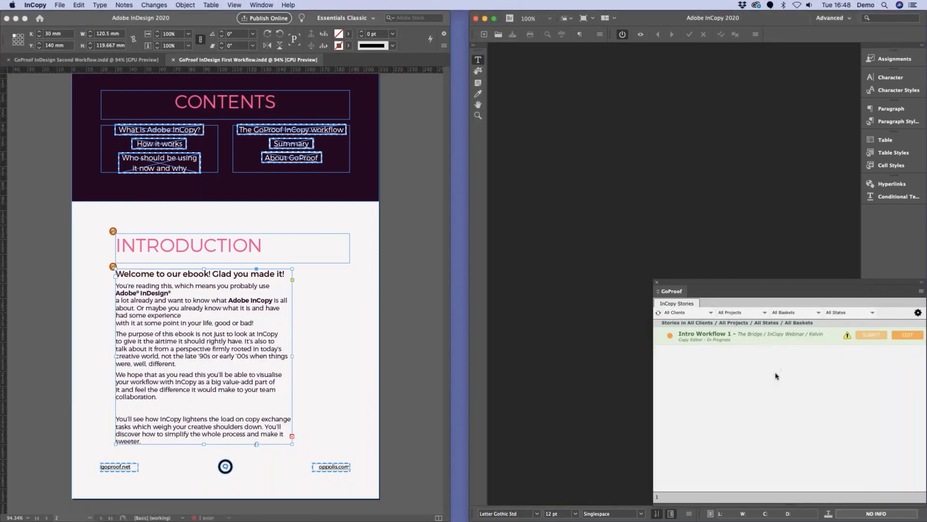
{"action": "left_click", "coordinate": [903, 337]}
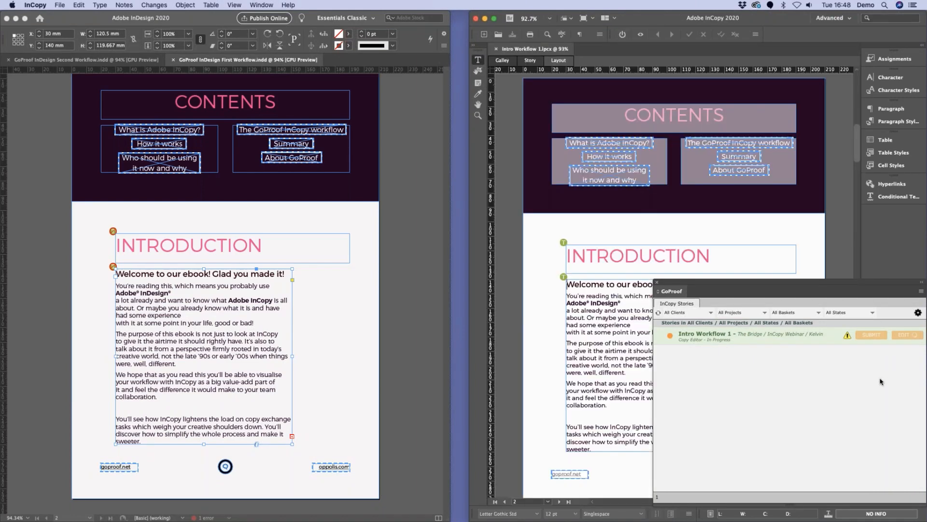
{"action": "left_click_drag", "start_coordinate": [720, 289], "coordinate": [680, 281]}
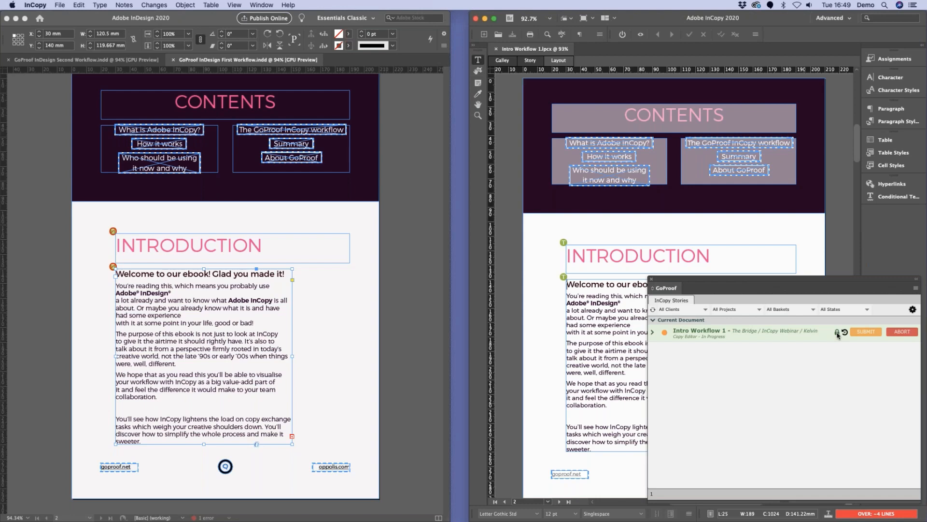
Step: Delete the "We hope that as you read this" paragraph and one adjoining blank line in story view
{"action": "left_click", "coordinate": [530, 60]}
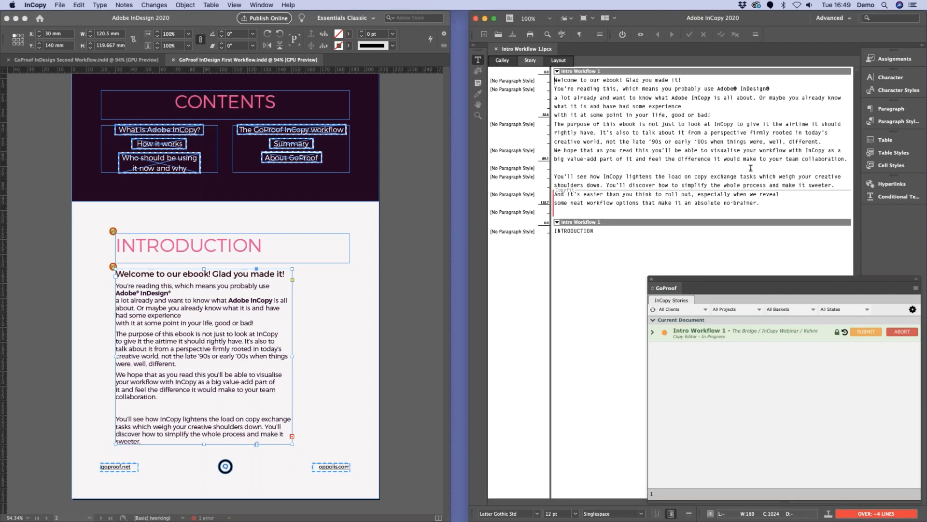
{"action": "left_click_drag", "start_coordinate": [848, 158], "coordinate": [544, 157]}
{"action": "key", "text": "BackSpace"}
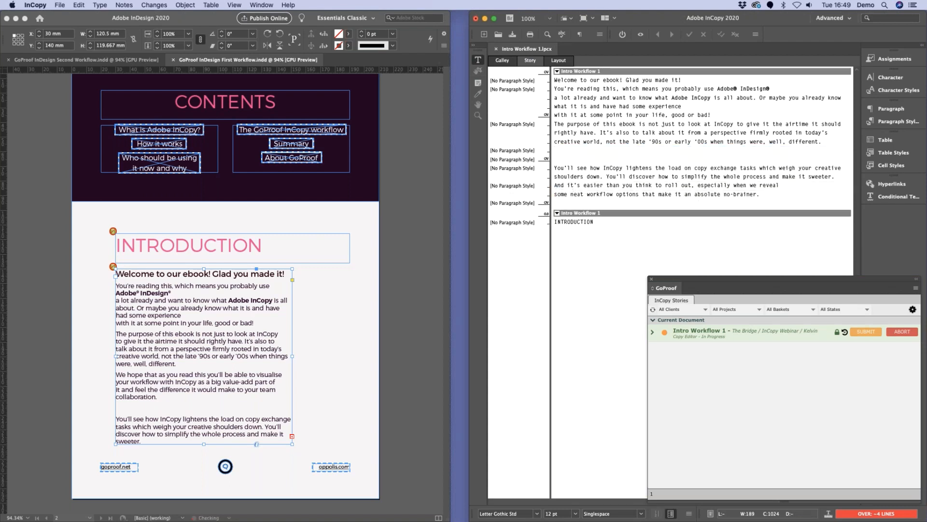
{"action": "key", "text": "BackSpace"}
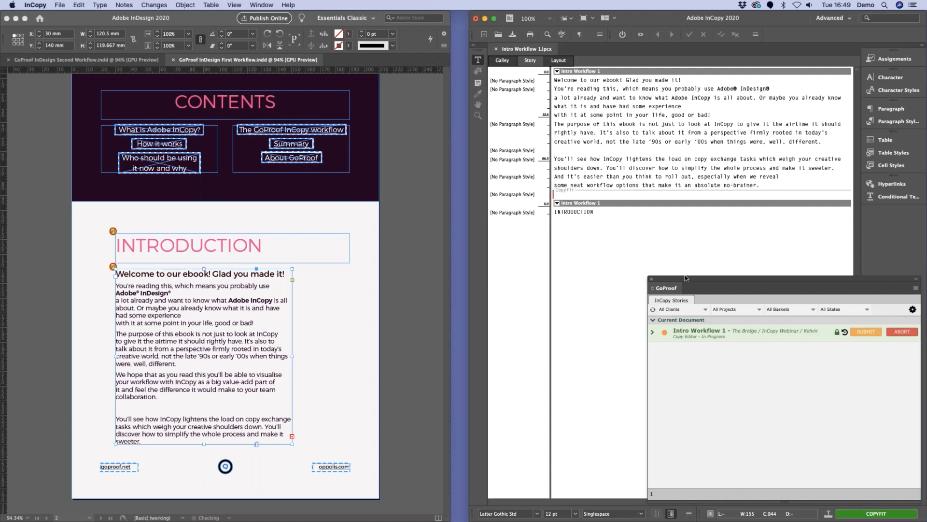
Step: Submit the Intro Workflow 1 text changes to the San Fran Studio basket with the status Ready for Design
{"action": "left_click", "coordinate": [867, 332]}
{"action": "left_click", "coordinate": [796, 376]}
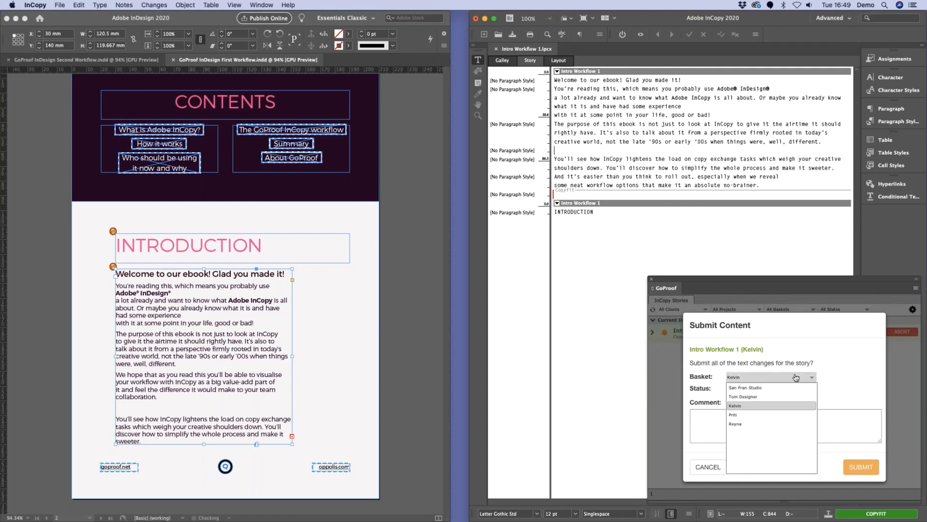
{"action": "left_click", "coordinate": [756, 387]}
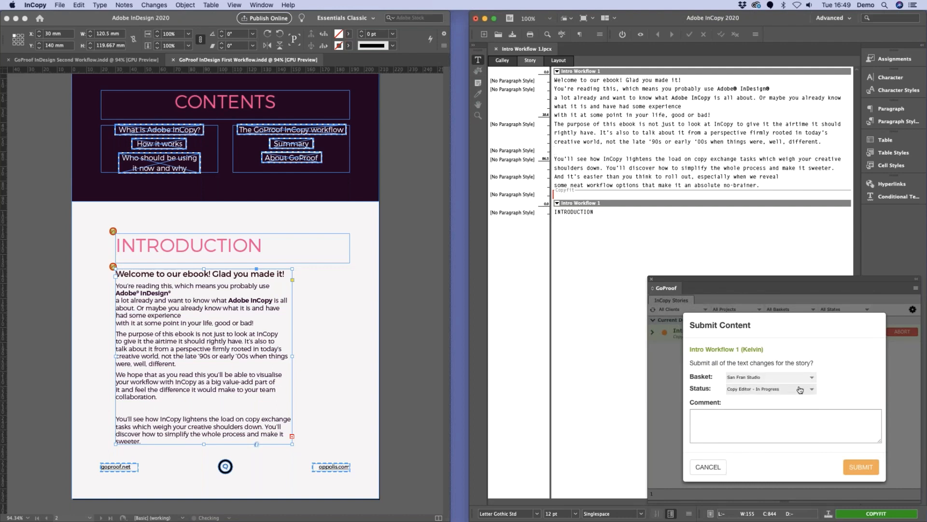
{"action": "left_click", "coordinate": [800, 390]}
{"action": "left_click", "coordinate": [749, 422]}
{"action": "left_click", "coordinate": [861, 467]}
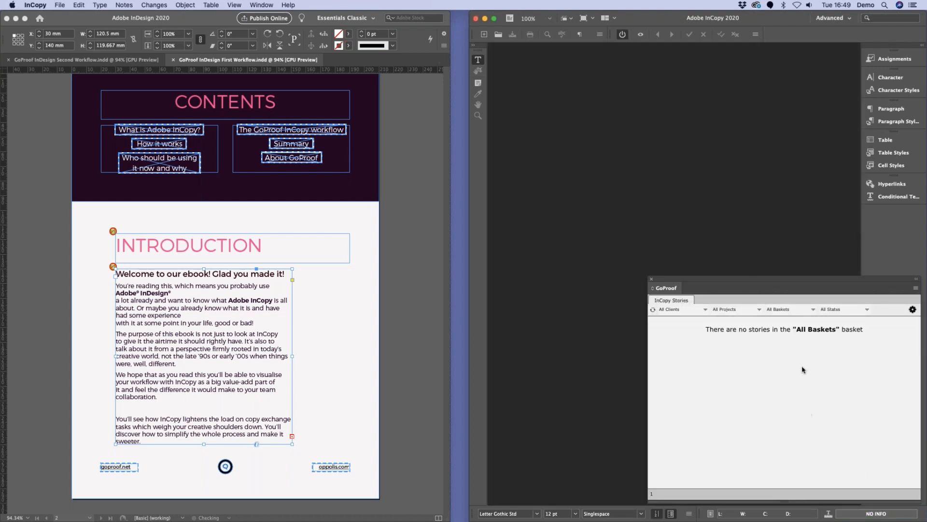
Step: Switch to InDesign, import version 3 of the Intro Workflow 1 copy, and reposition the GoProof panel within the window
{"action": "left_click", "coordinate": [444, 242]}
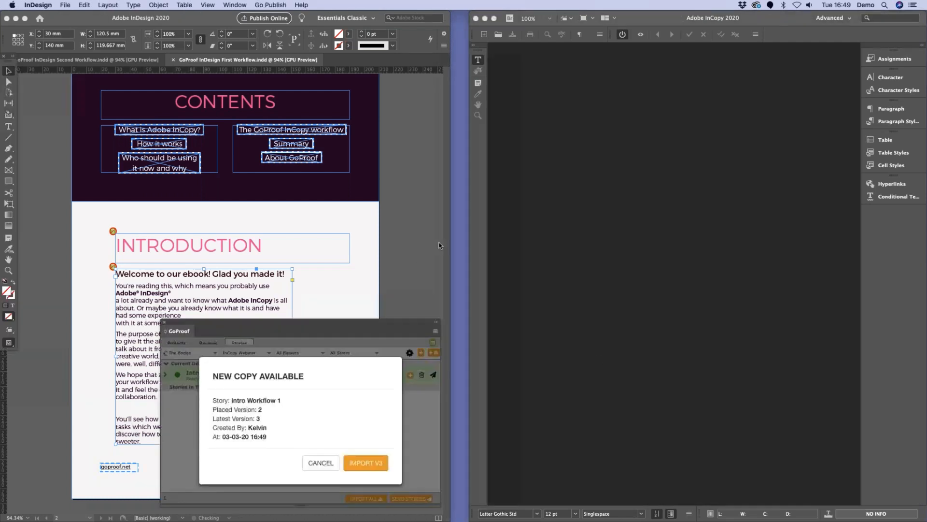
{"action": "left_click", "coordinate": [367, 464]}
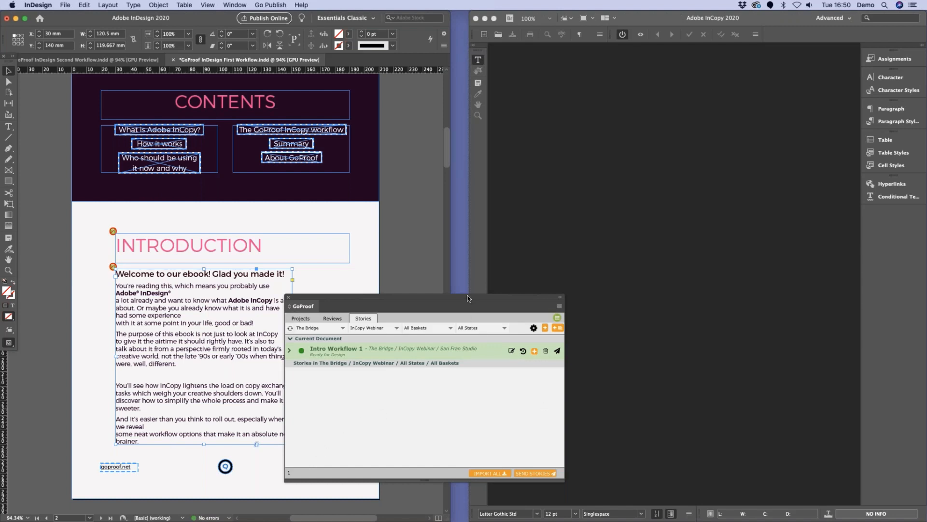
{"action": "left_click_drag", "start_coordinate": [468, 295], "coordinate": [344, 320]}
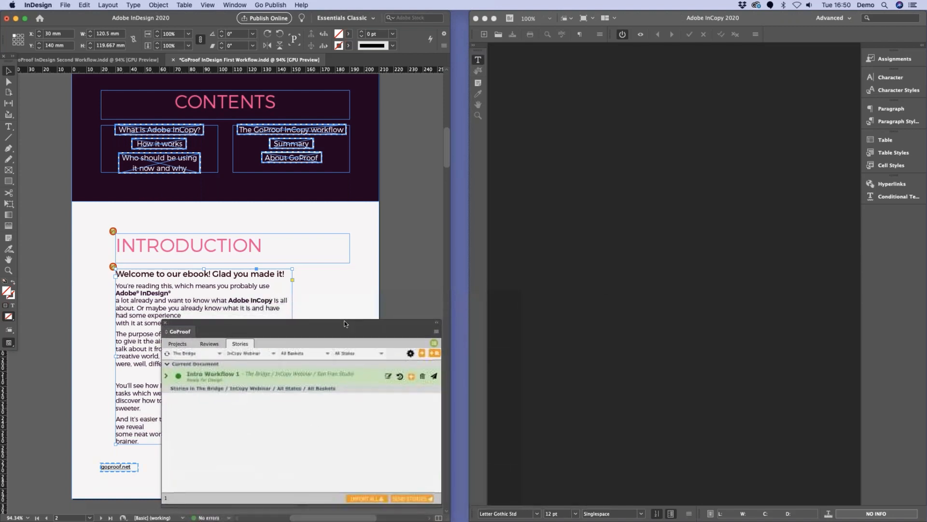
Step: Bring up the GoProof InDesign Second Workflow document, and switch to InCopy to list all story templates
{"action": "left_click", "coordinate": [117, 60]}
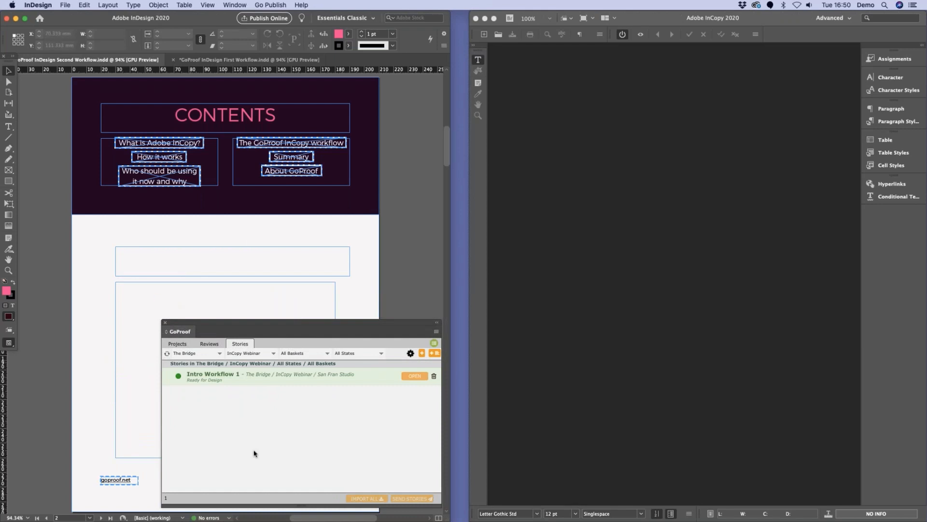
{"action": "left_click", "coordinate": [755, 429]}
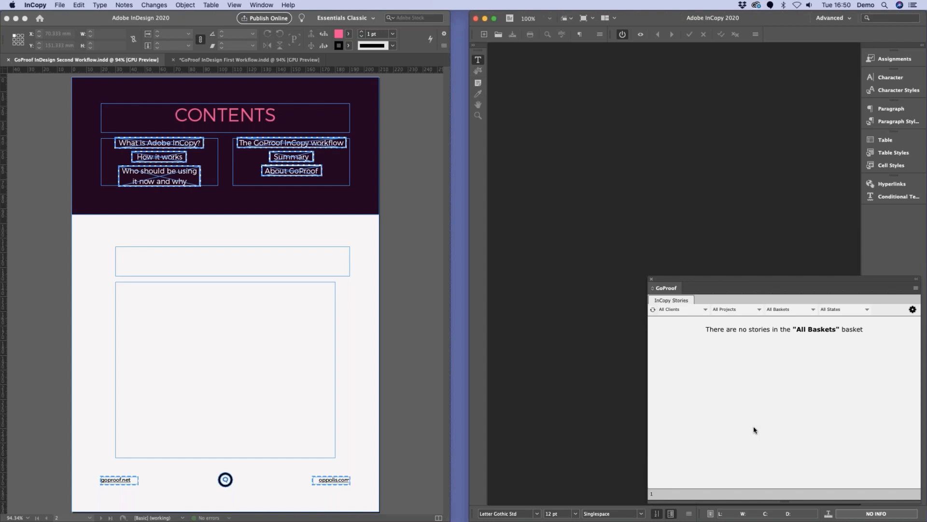
{"action": "left_click", "coordinate": [802, 313]}
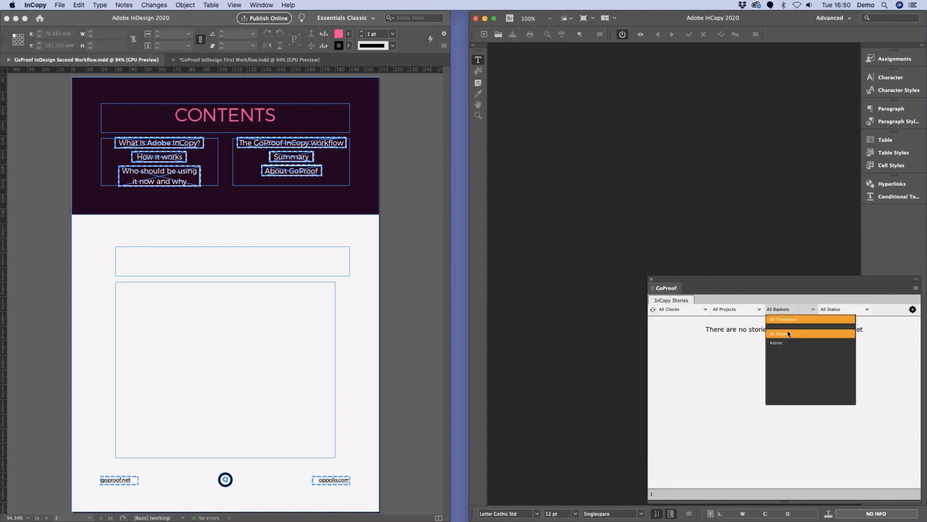
{"action": "left_click", "coordinate": [788, 323]}
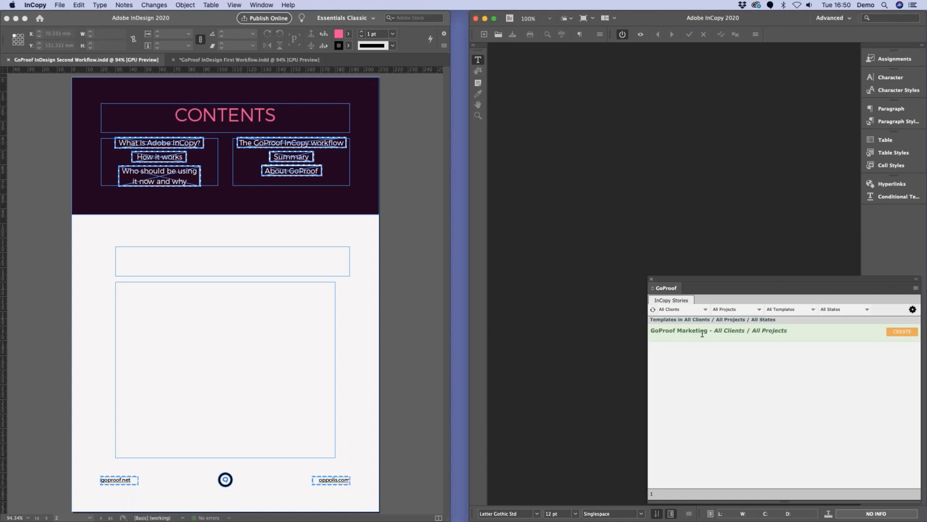
Step: Start a story from the GoProof Marketing template and name it Intro Workflow 2
{"action": "left_click", "coordinate": [899, 333]}
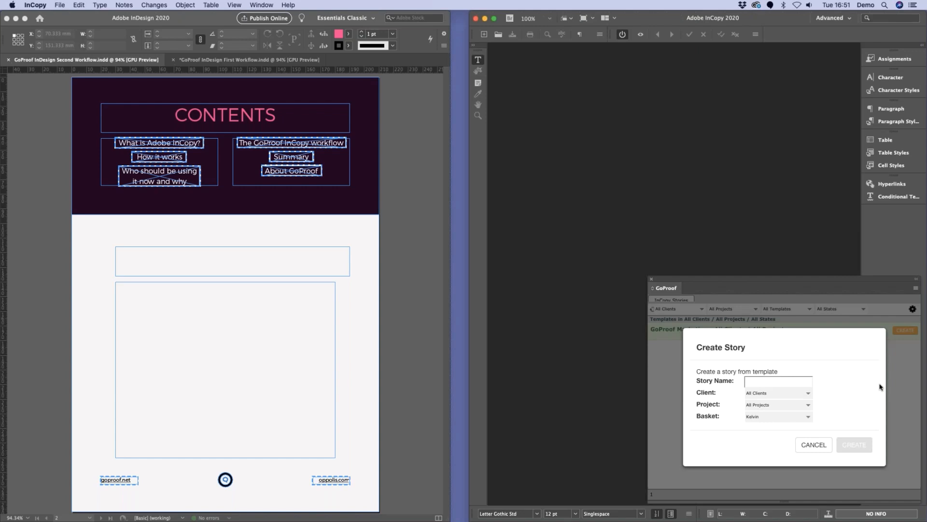
{"action": "left_click", "coordinate": [766, 380]}
{"action": "type", "text": "Intr"}
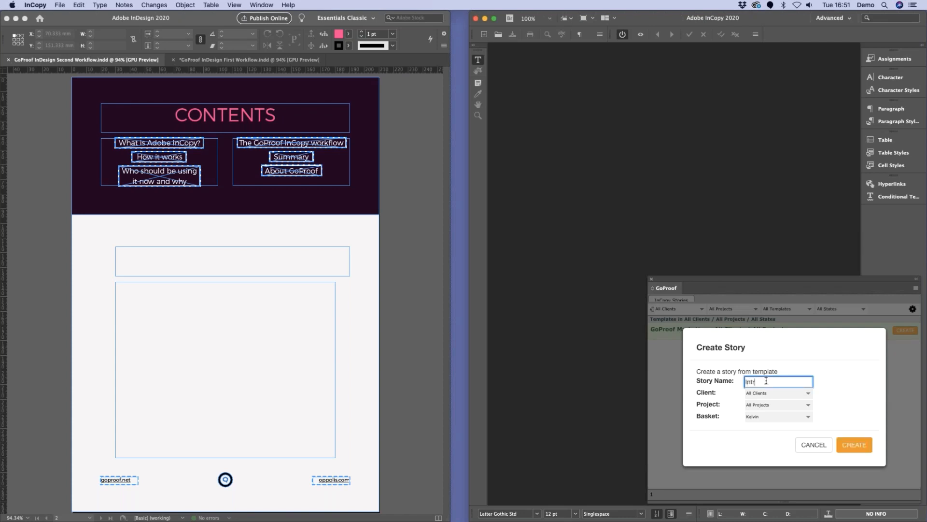
{"action": "type", "text": "o Workflow 2"}
Step: Create the story under client The Bridge and project InCopy Webinar, keeping the copy editor's basket
{"action": "left_click", "coordinate": [809, 396]}
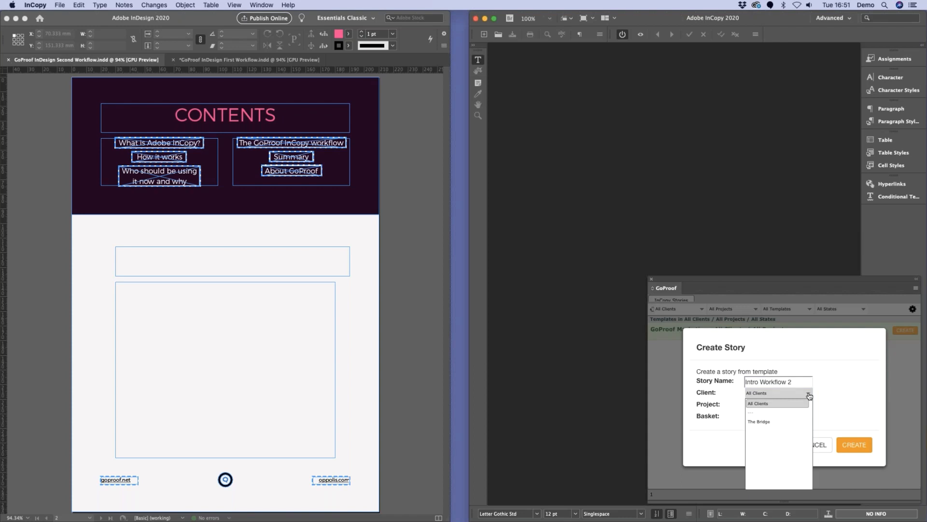
{"action": "left_click", "coordinate": [783, 421]}
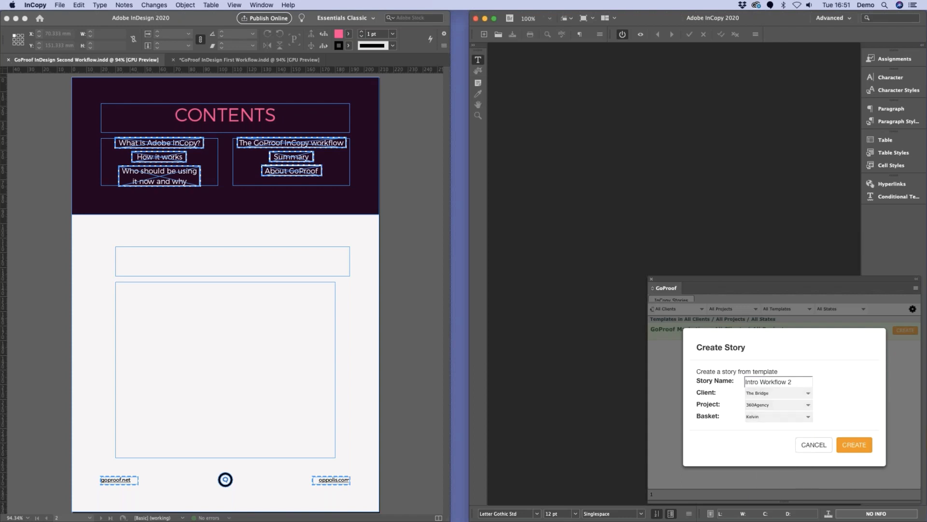
{"action": "left_click", "coordinate": [803, 405]}
{"action": "left_click", "coordinate": [772, 461]}
{"action": "left_click", "coordinate": [808, 418]}
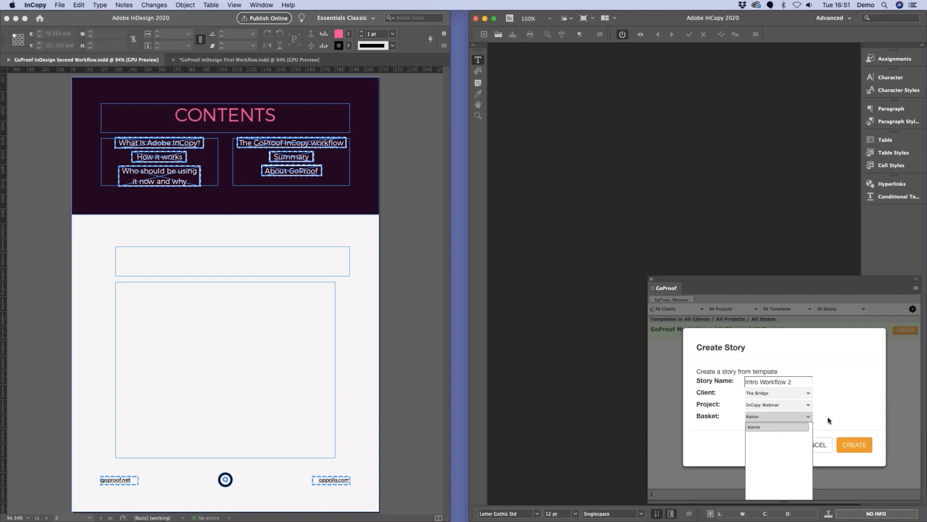
{"action": "left_click", "coordinate": [721, 440]}
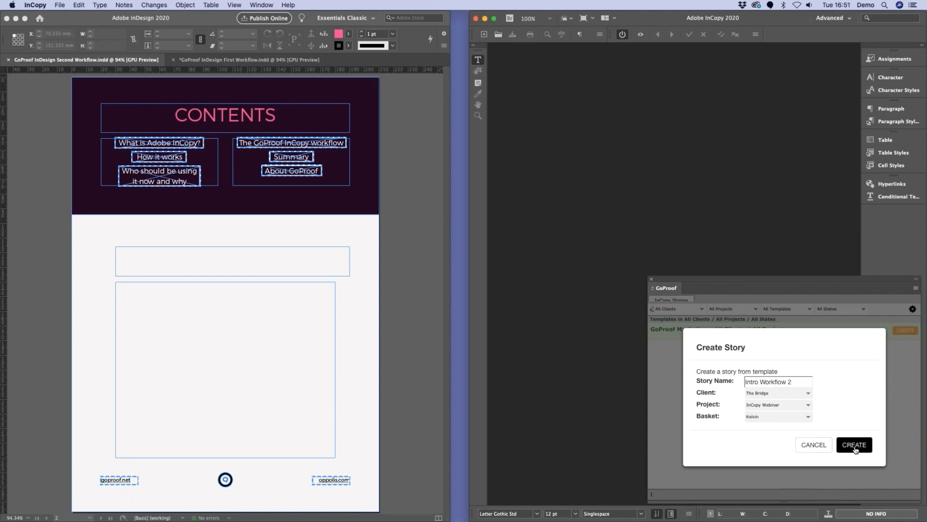
{"action": "left_click", "coordinate": [853, 445]}
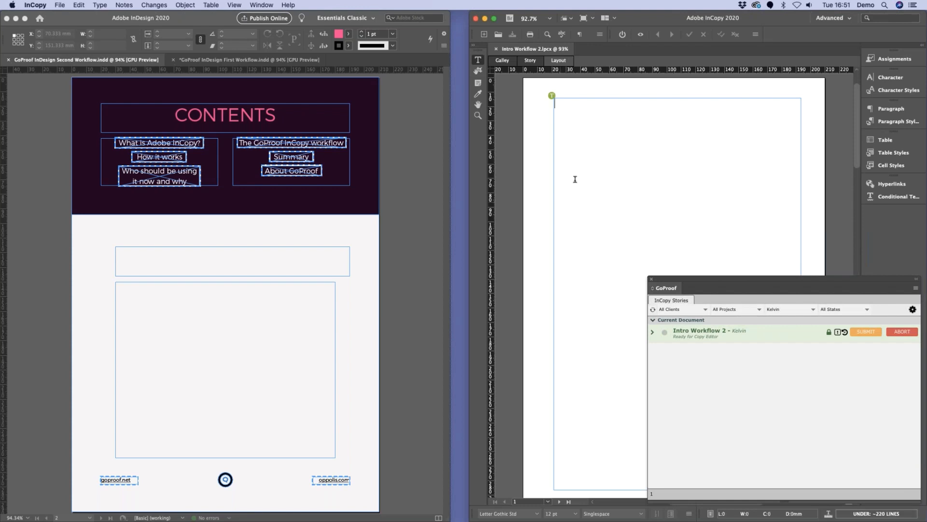
Step: Paste the copied ebook introduction text into the empty Intro Workflow 2 story
{"action": "left_click", "coordinate": [619, 167]}
{"action": "type", "text": "Welcome to our ebook! Glad you made it! You're reading this, which means you probably use Adobe® InDesign® a lot already and want to know what Adobe InCopy is all about. Or maybe you already know what it is and have had some experience with it at some point in your life, good or bad! The purpose of this ebook is not just to look at InCopy to give it the airtime it should rightly have. It's also to talk about it from a perspective firmly rooted in today's creative world, not the late '90s or early '00s when things were, well, different. We hope that as you read this you'll be able to visualise your workflow with InCopy as a big value-add part of it and feel the difference it would make to your team collaboration. You'll see how InCopy lightens the load on copy exchange tasks which weigh your creative shoulders down. You'll discover how to simplify the whole process and make it sweeter. And it's easier than you think to roll out, especially when we reveal some neat workflow options that make it an absolute no-brainer."}
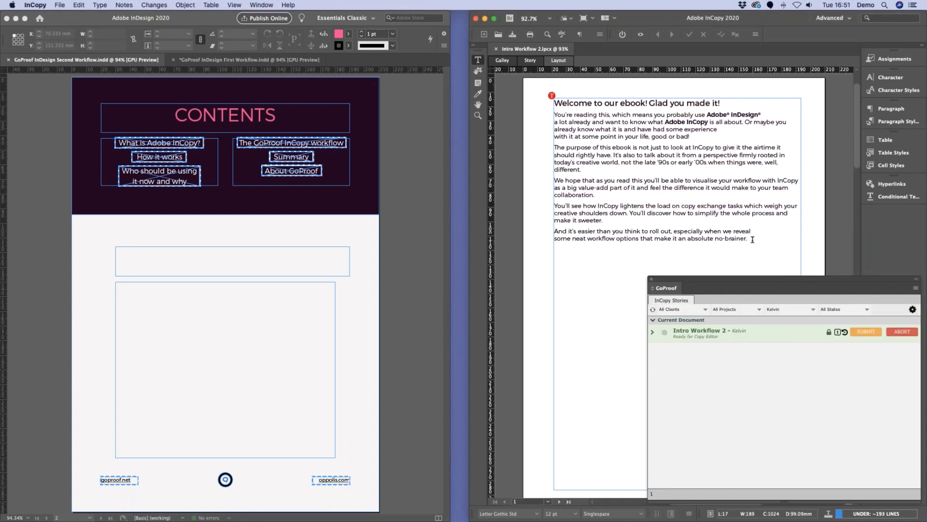
{"action": "type", "text": "lkdnfjklsdfjkdnf"}
{"action": "key", "text": "BackSpace"}
{"action": "key", "text": "BackSpace"}
{"action": "key", "text": "BackSpace"}
{"action": "key", "text": "BackSpace"}
{"action": "key", "text": "BackSpace"}
{"action": "key", "text": "BackSpace"}
{"action": "key", "text": "BackSpace"}
{"action": "key", "text": "BackSpace"}
{"action": "key", "text": "BackSpace"}
{"action": "key", "text": "BackSpace"}
{"action": "key", "text": "BackSpace"}
{"action": "key", "text": "BackSpace"}
{"action": "key", "text": "BackSpace"}
{"action": "key", "text": "BackSpace"}
{"action": "key", "text": "BackSpace"}
{"action": "key", "text": "BackSpace"}
Step: Submit the Intro Workflow 2 story to the San Fran Studio basket with the status Ready for Design
{"action": "left_click", "coordinate": [866, 331]}
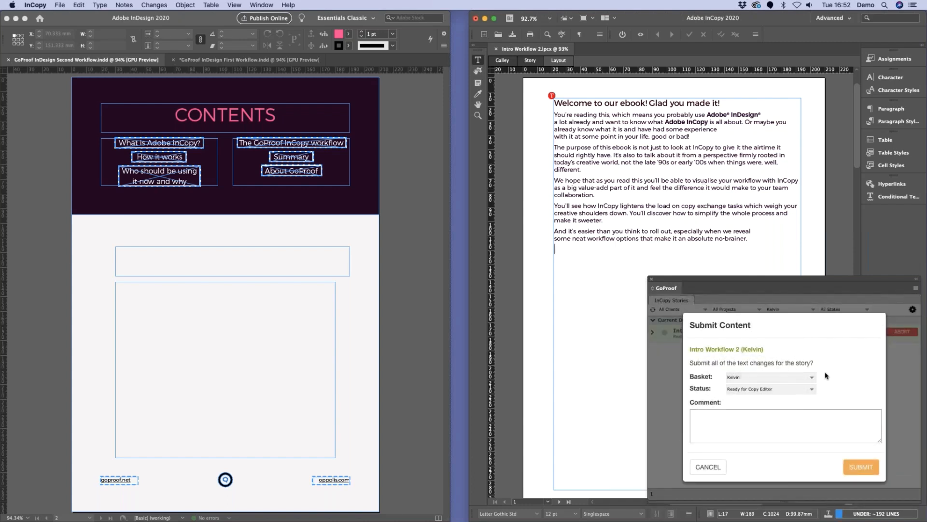
{"action": "left_click", "coordinate": [812, 377]}
{"action": "left_click", "coordinate": [743, 388]}
{"action": "left_click", "coordinate": [799, 389]}
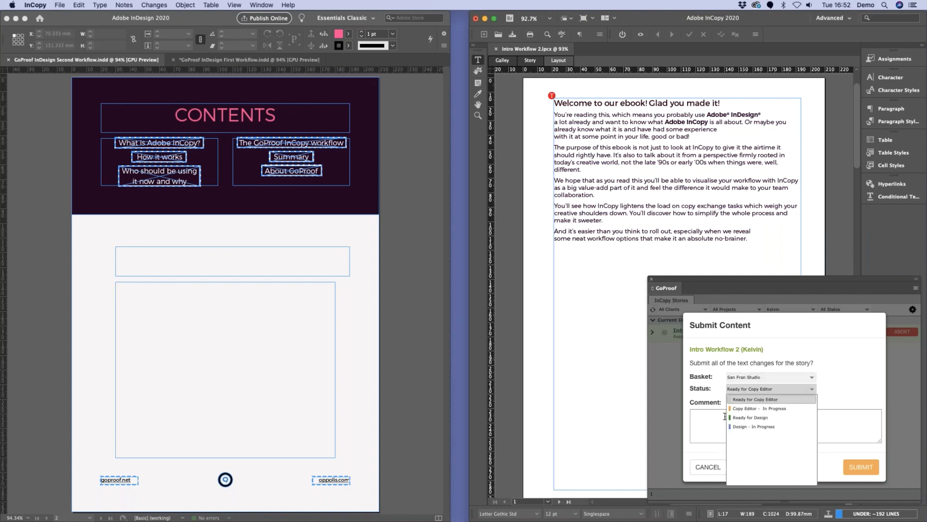
{"action": "left_click", "coordinate": [746, 418]}
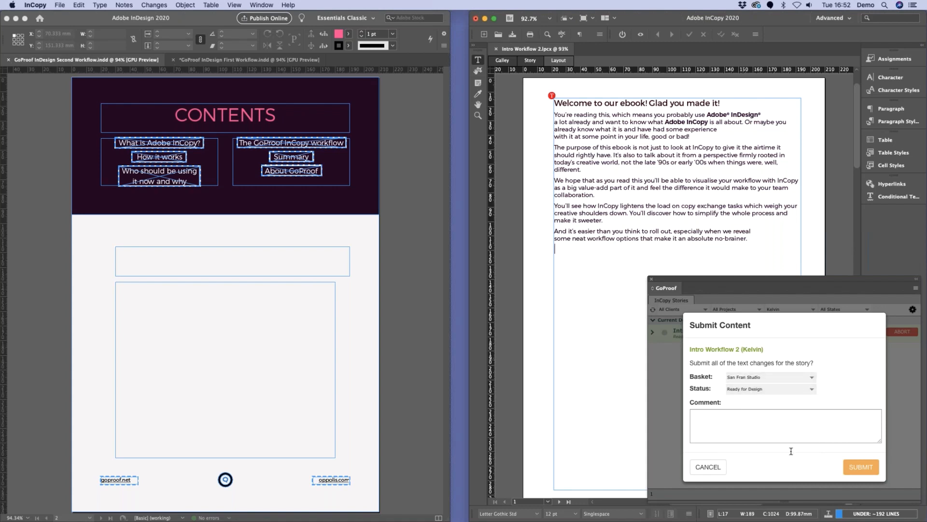
{"action": "left_click", "coordinate": [855, 467]}
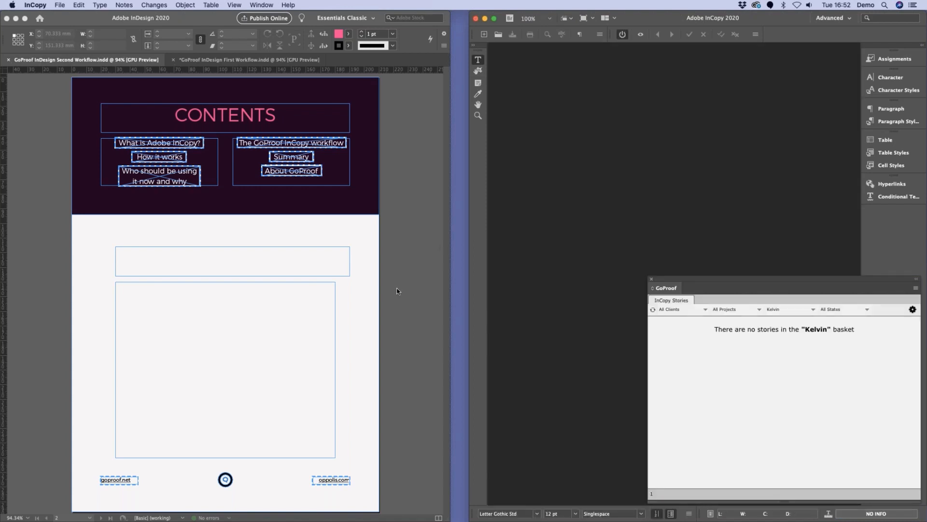
Step: Switch to InDesign, list the stories for all clients, and expand Intro Workflow 2 to show its text
{"action": "left_click", "coordinate": [403, 249]}
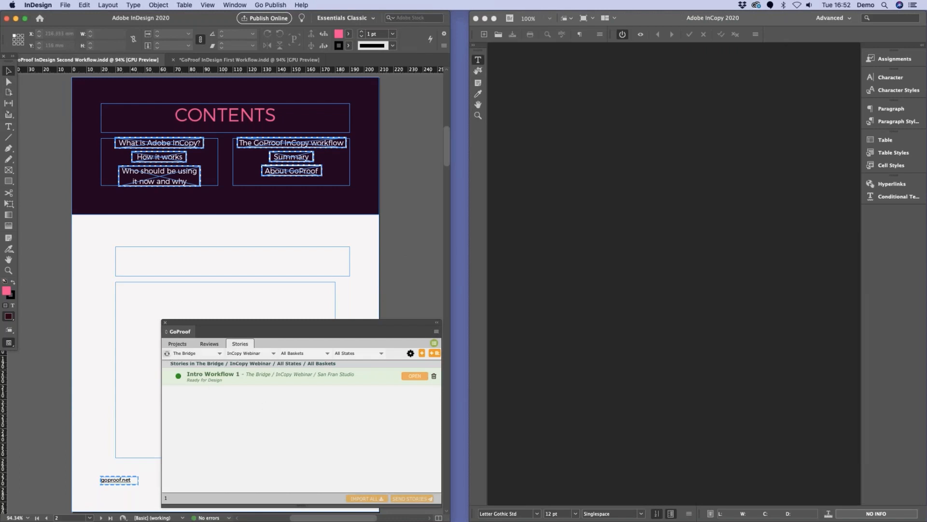
{"action": "left_click", "coordinate": [207, 355]}
{"action": "left_click", "coordinate": [204, 365]}
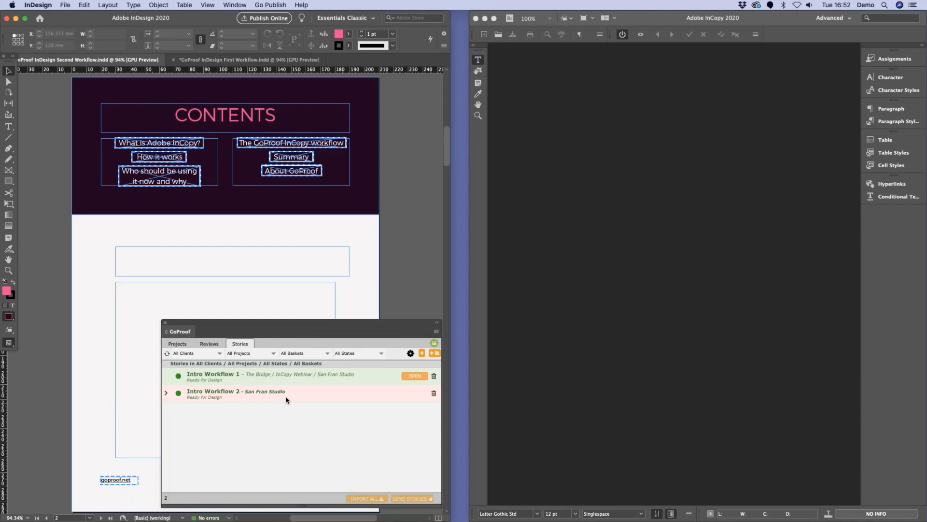
{"action": "left_click", "coordinate": [166, 392]}
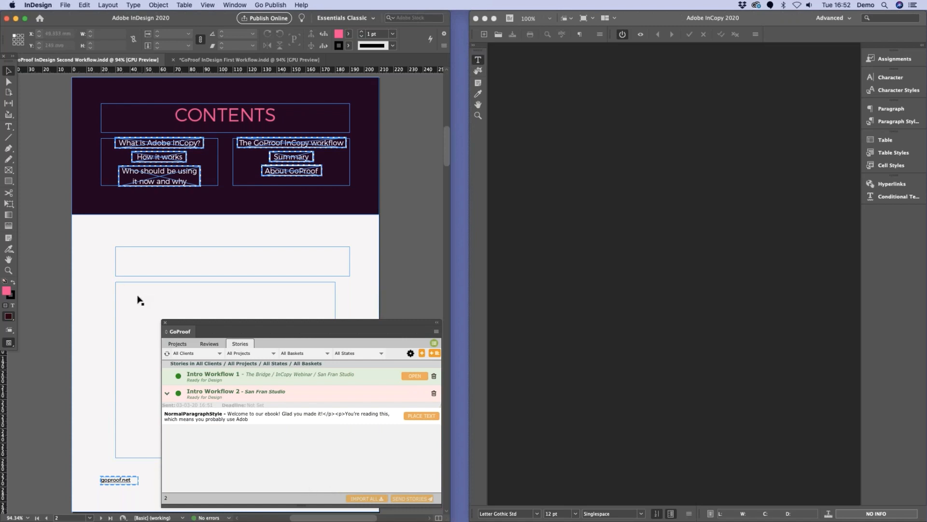
Step: Place the Intro Workflow 2 text into the empty body text frame below the heading frame
{"action": "left_click", "coordinate": [116, 291]}
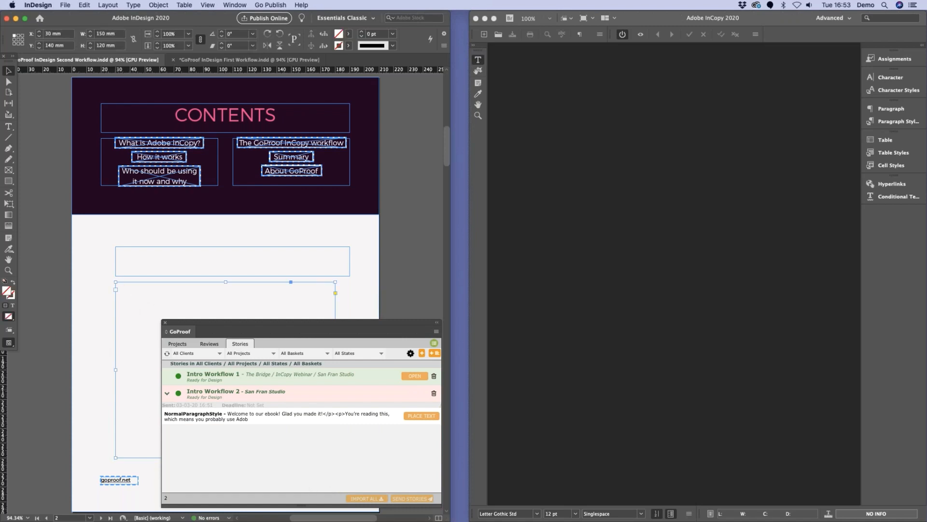
{"action": "left_click", "coordinate": [423, 416]}
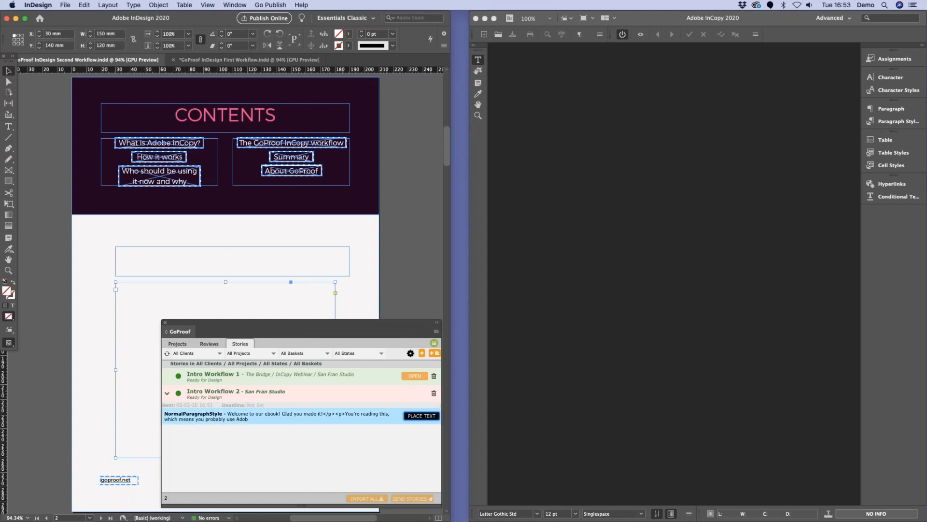
{"action": "left_click", "coordinate": [404, 449]}
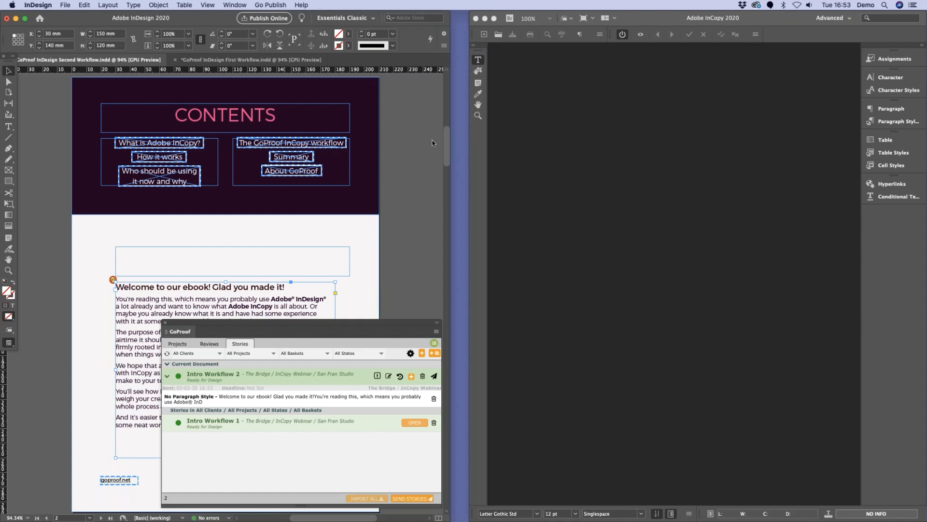
Step: Add the empty heading frame above the body text to the Intro Workflow 2 story
{"action": "left_click", "coordinate": [133, 259]}
{"action": "right_click", "coordinate": [134, 259]}
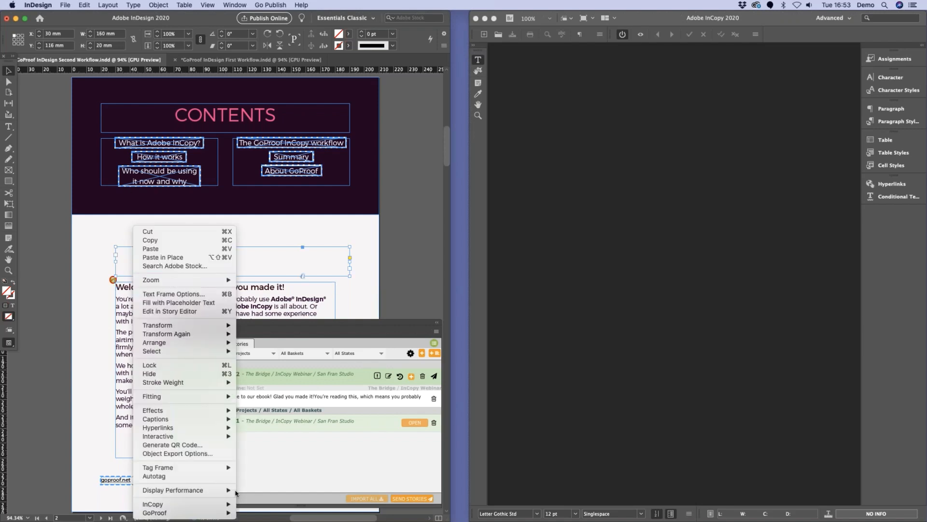
{"action": "mouse_move", "coordinate": [219, 513]}
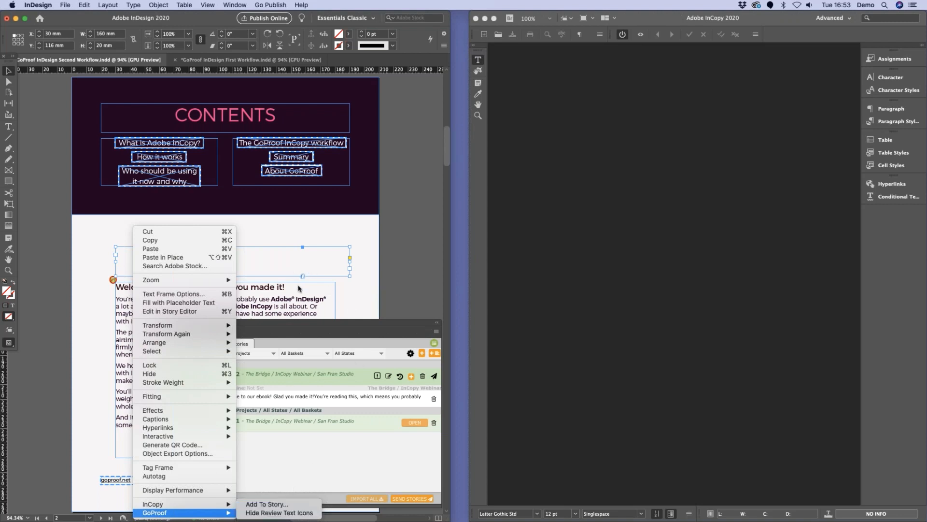
{"action": "left_click", "coordinate": [281, 504]}
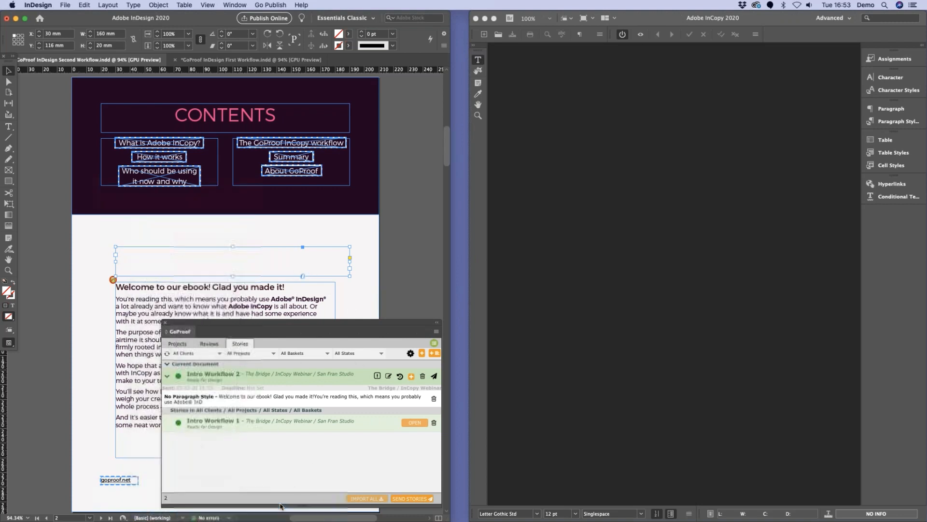
{"action": "left_click", "coordinate": [528, 275]}
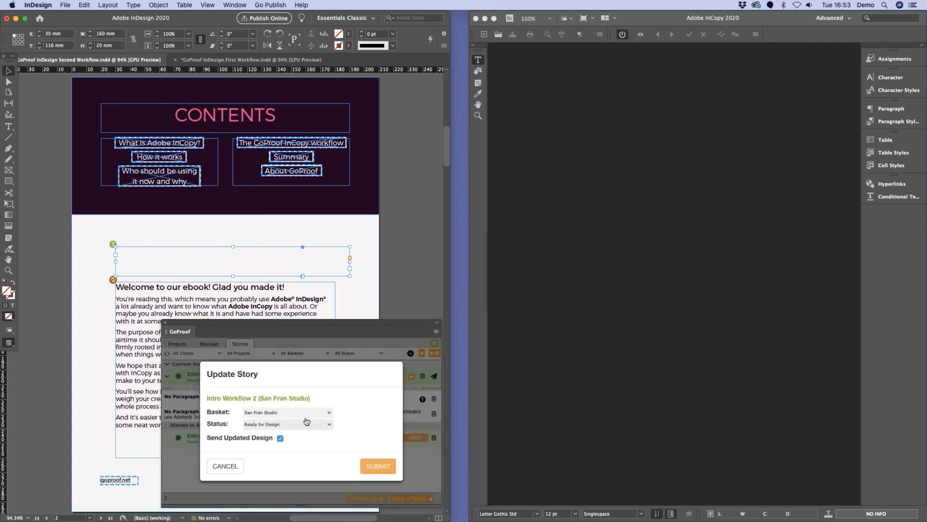
Step: Send the updated Intro Workflow 2 design to the copy editor's basket with the status Copy Editor - In Progress
{"action": "left_click", "coordinate": [309, 416]}
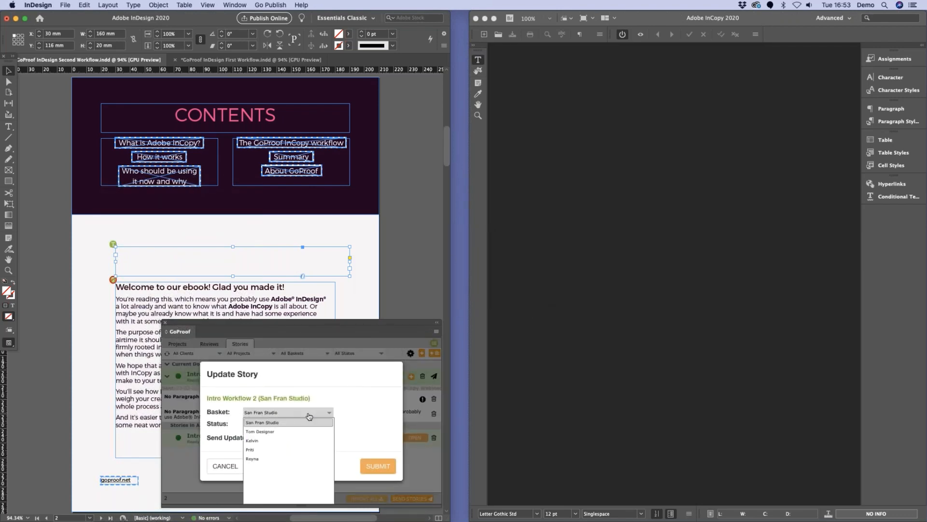
{"action": "left_click", "coordinate": [304, 441]}
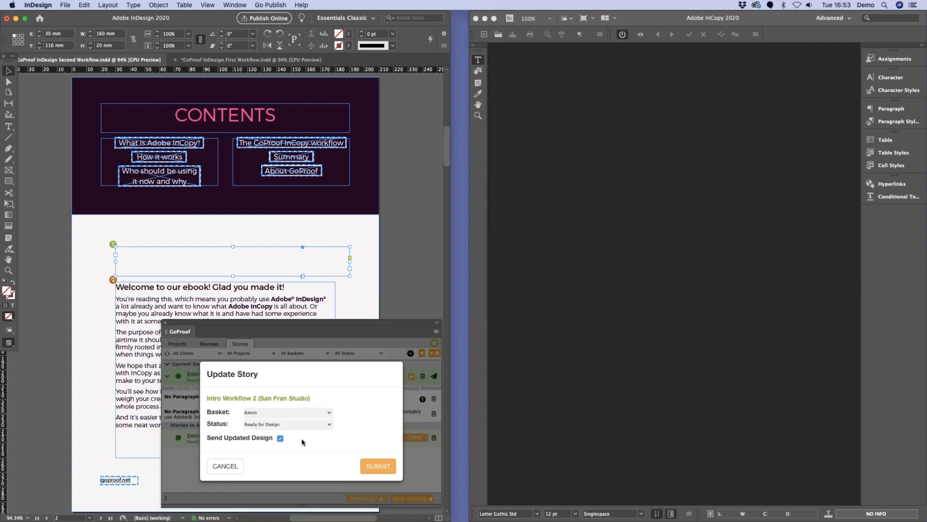
{"action": "left_click", "coordinate": [268, 424]}
{"action": "left_click", "coordinate": [277, 443]}
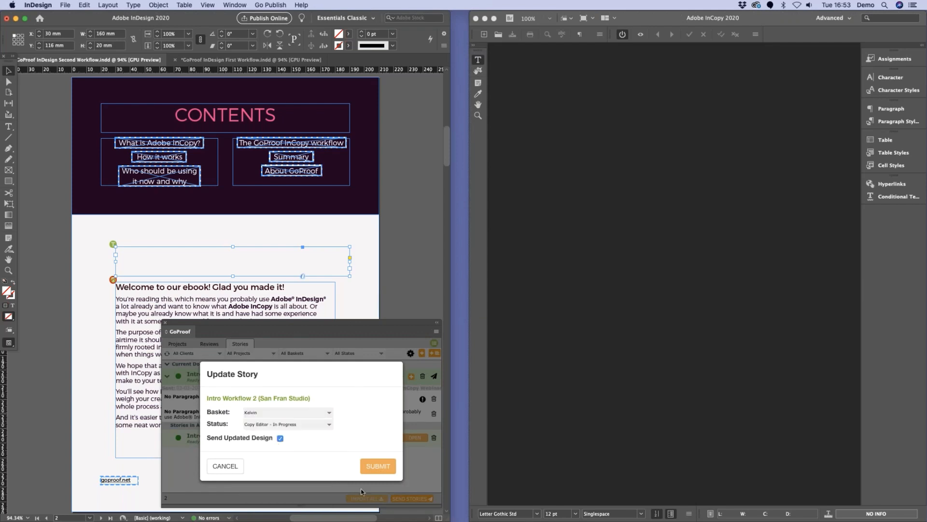
{"action": "left_click", "coordinate": [379, 468]}
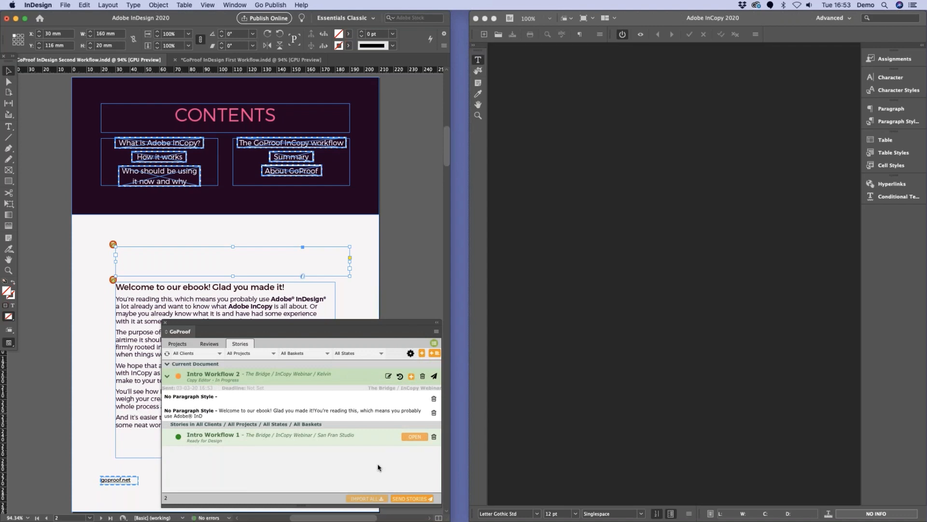
Step: Switch to InCopy, open Intro Workflow 2 for editing, and paste the heading INTRODUCTION into the empty heading frame
{"action": "left_click", "coordinate": [786, 380]}
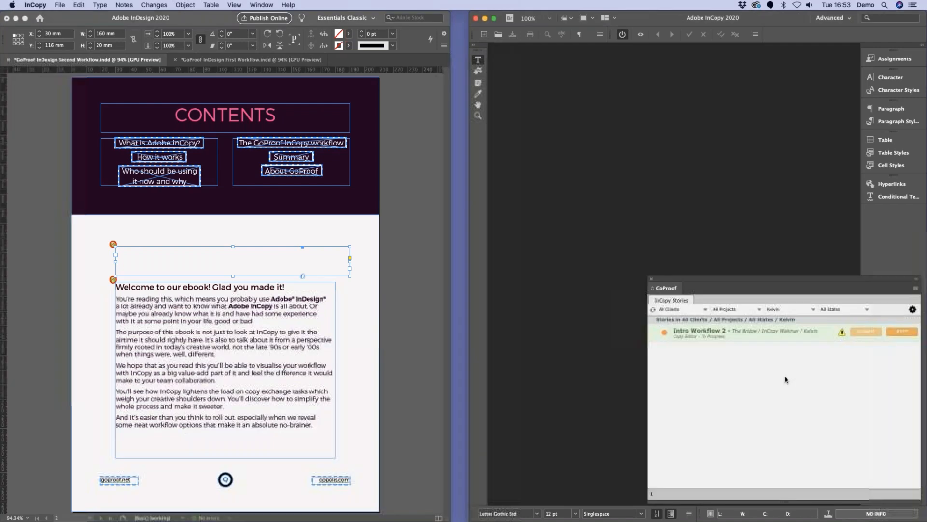
{"action": "left_click", "coordinate": [903, 332]}
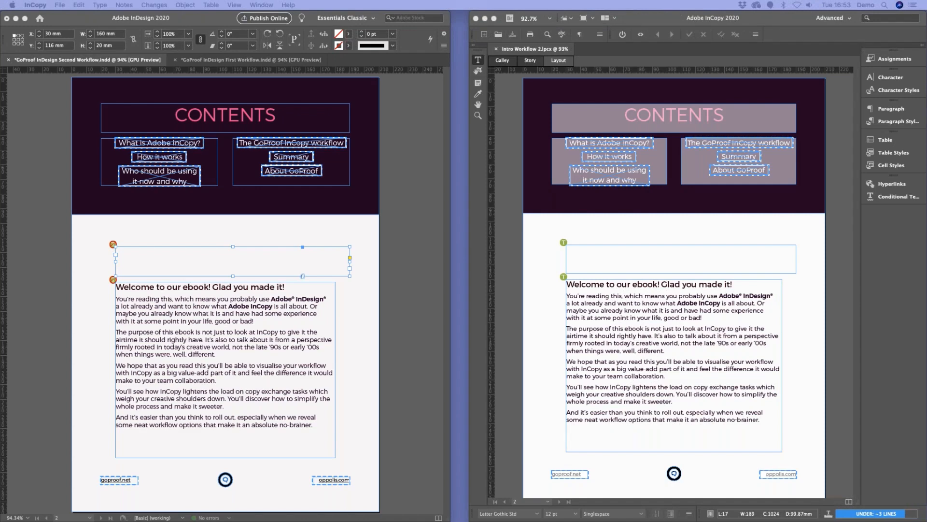
{"action": "left_click", "coordinate": [591, 252]}
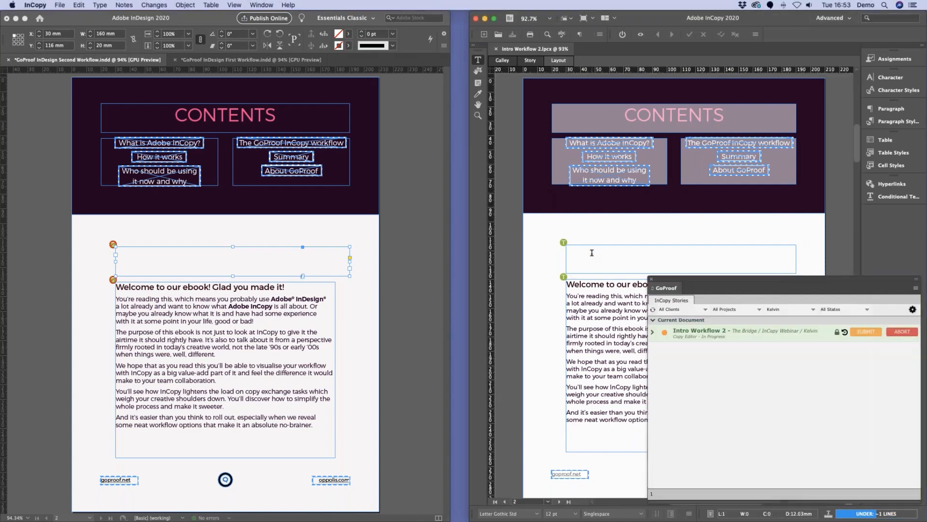
{"action": "type", "text": "INTRODUCTION"}
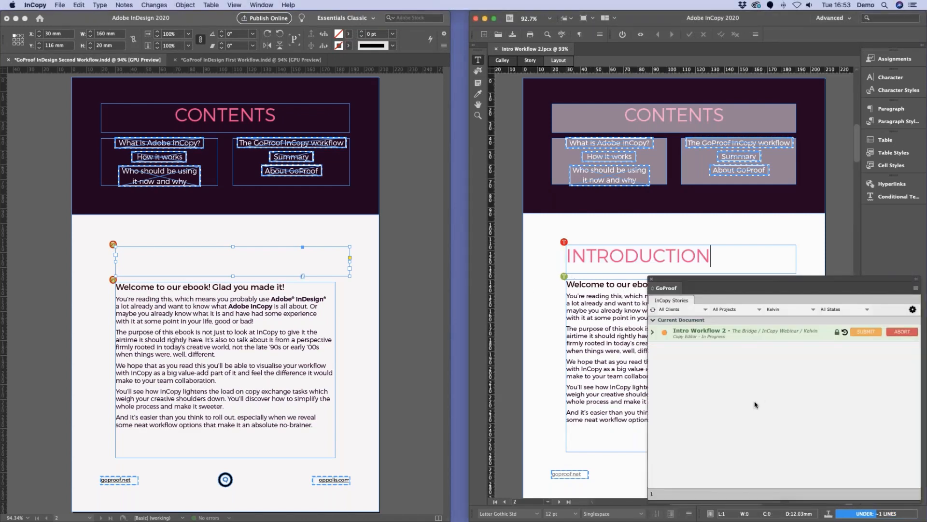
Step: Submit the edited Intro Workflow 2 copy to the San Fran Studio basket with the status Ready for Design
{"action": "left_click", "coordinate": [866, 331]}
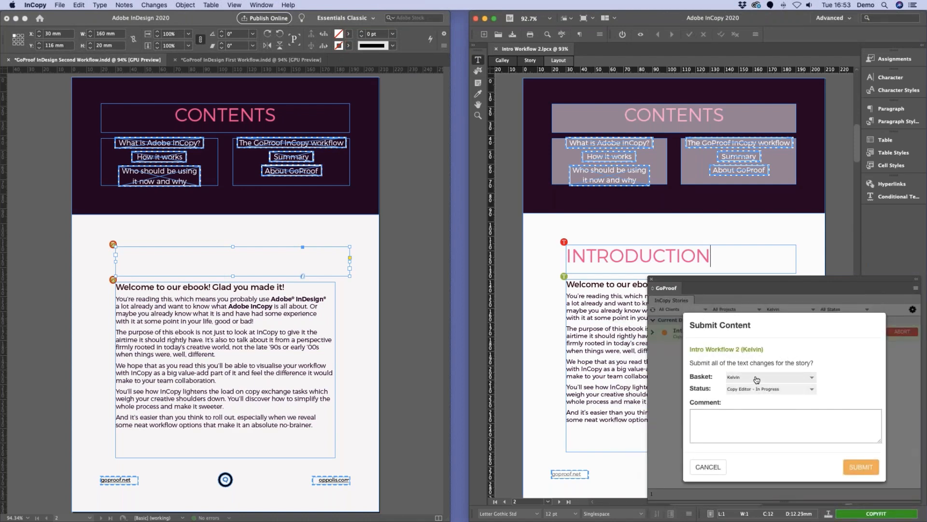
{"action": "left_click", "coordinate": [756, 379]}
{"action": "left_click", "coordinate": [753, 389]}
{"action": "left_click", "coordinate": [763, 392]}
{"action": "left_click", "coordinate": [765, 417]}
{"action": "left_click", "coordinate": [877, 471]}
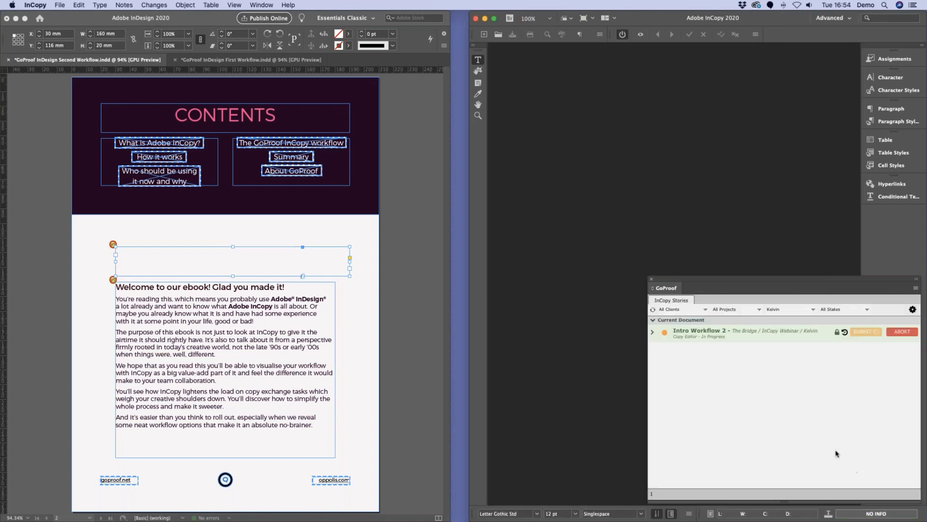
Step: Switch to InDesign, import version 3 of the Intro Workflow 2 copy, and move the GoProof panel aside
{"action": "left_click", "coordinate": [304, 354]}
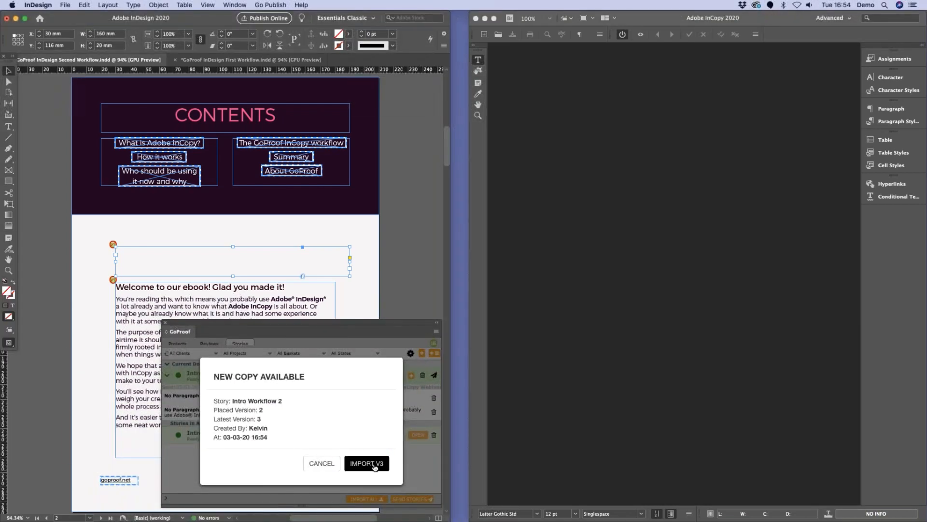
{"action": "left_click", "coordinate": [375, 465]}
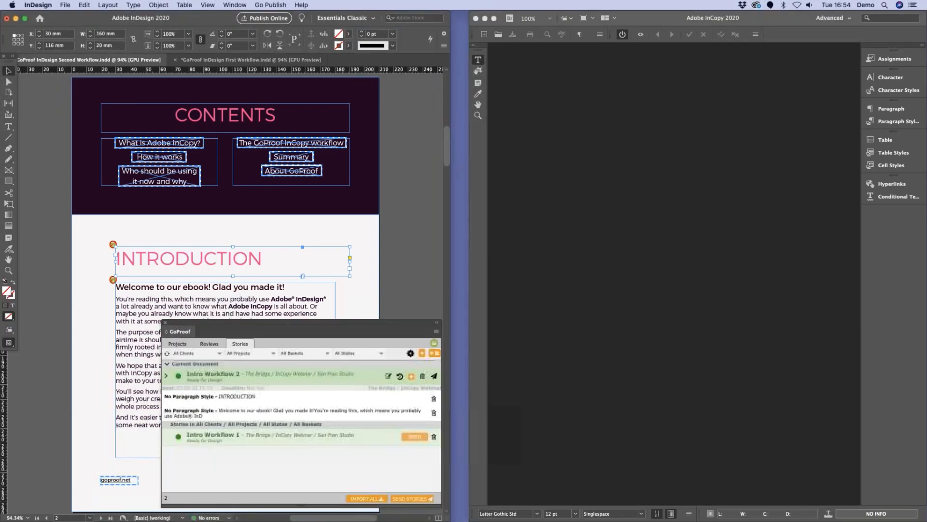
{"action": "left_click", "coordinate": [292, 312]}
{"action": "left_click_drag", "start_coordinate": [291, 322], "coordinate": [342, 309]}
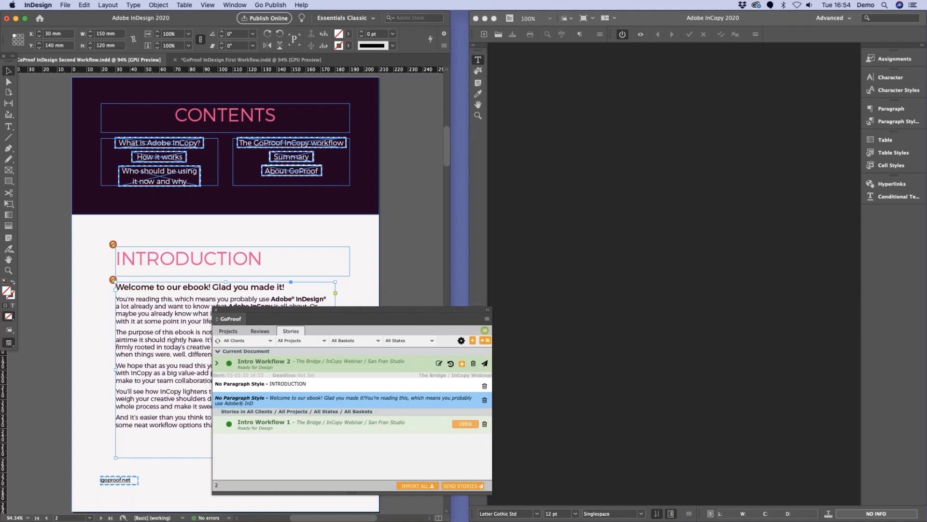
Step: Switch to InCopy to view the stories in the copy editor's basket
{"action": "left_click", "coordinate": [737, 257]}
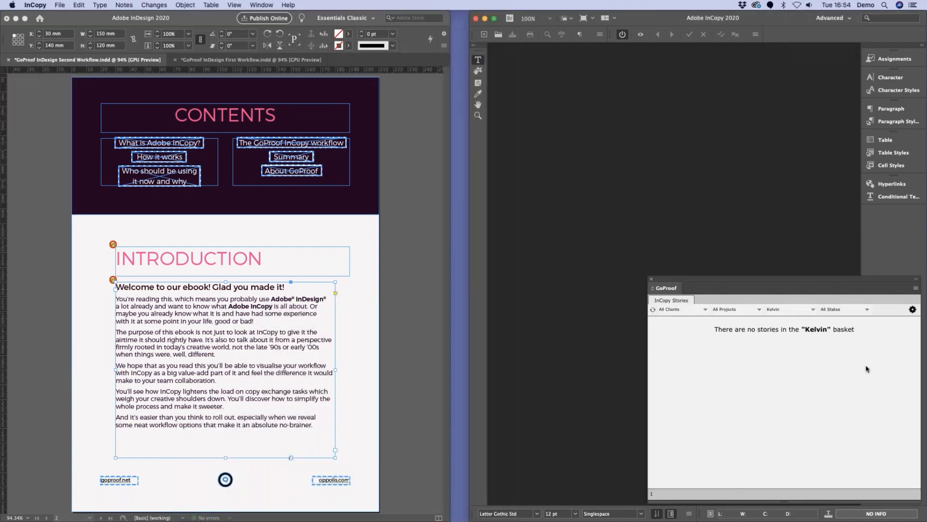